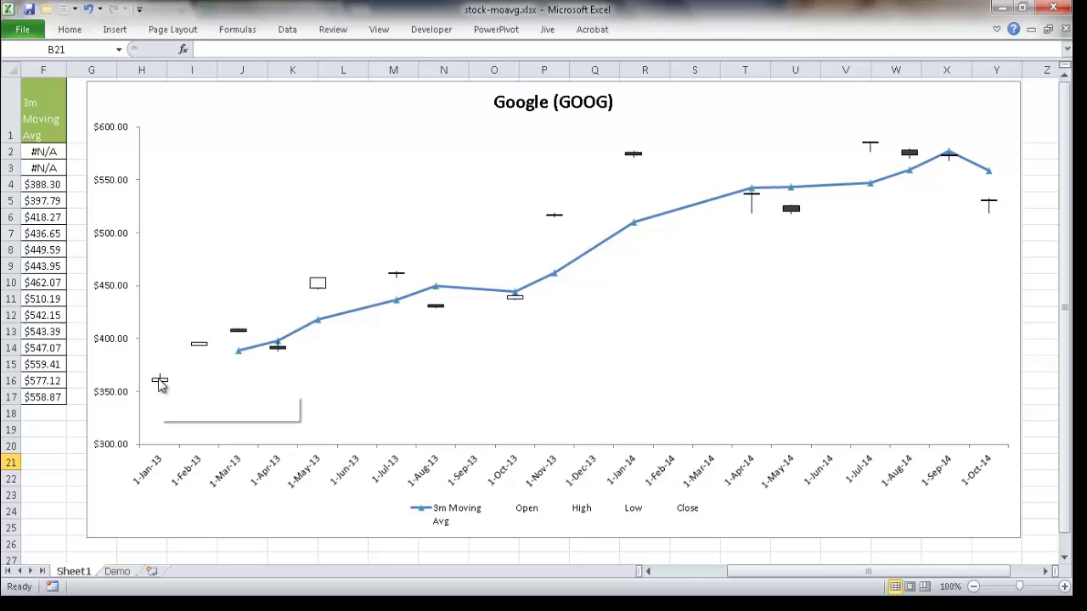
Inspect the January and March Open and Close values in the price data
mouse_move(162, 387)
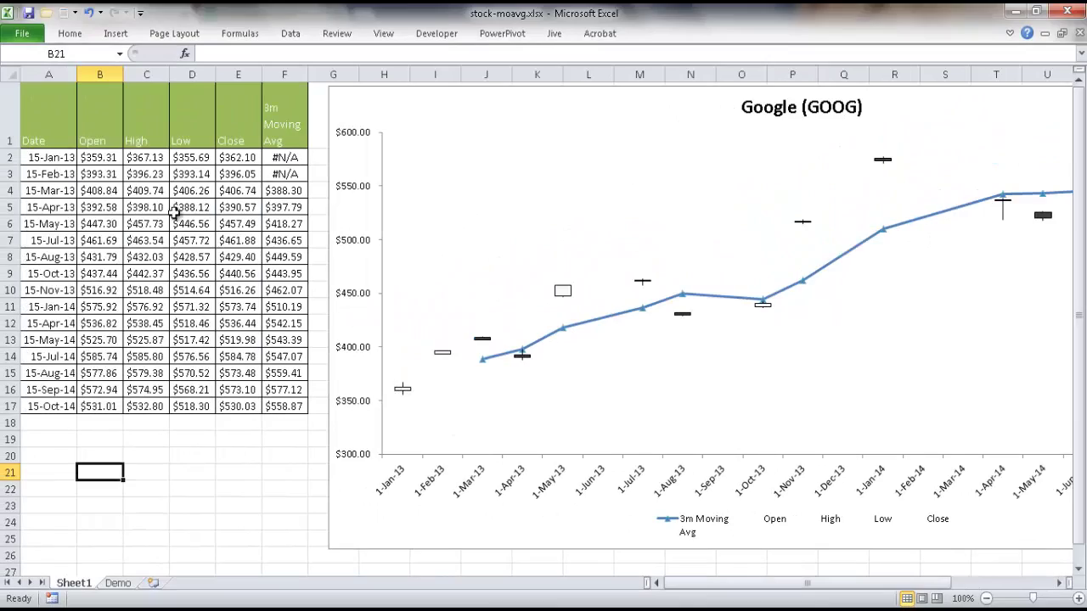
click(111, 158)
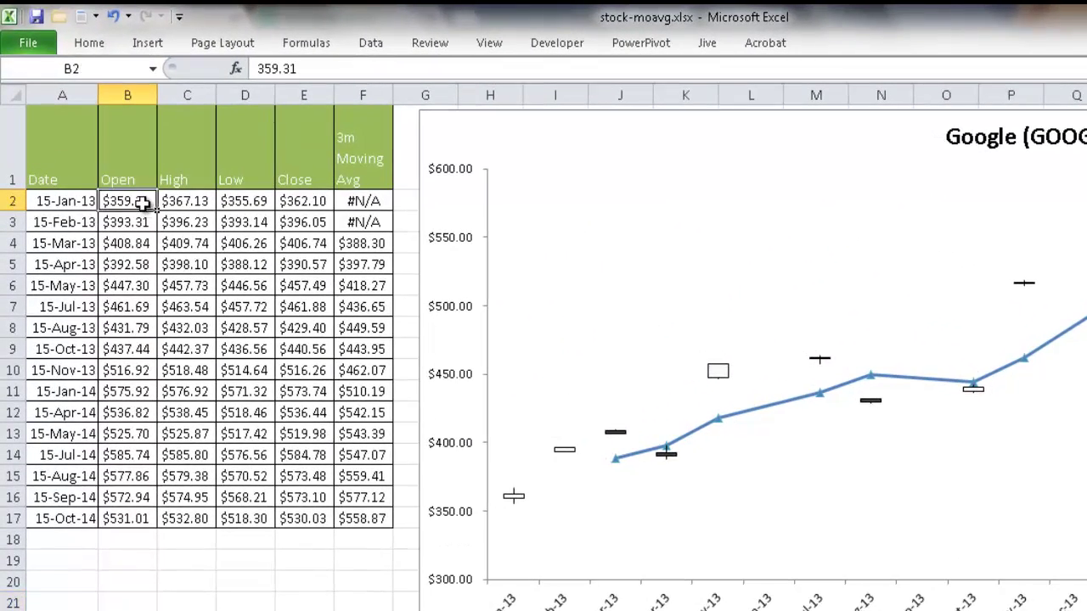
click(311, 208)
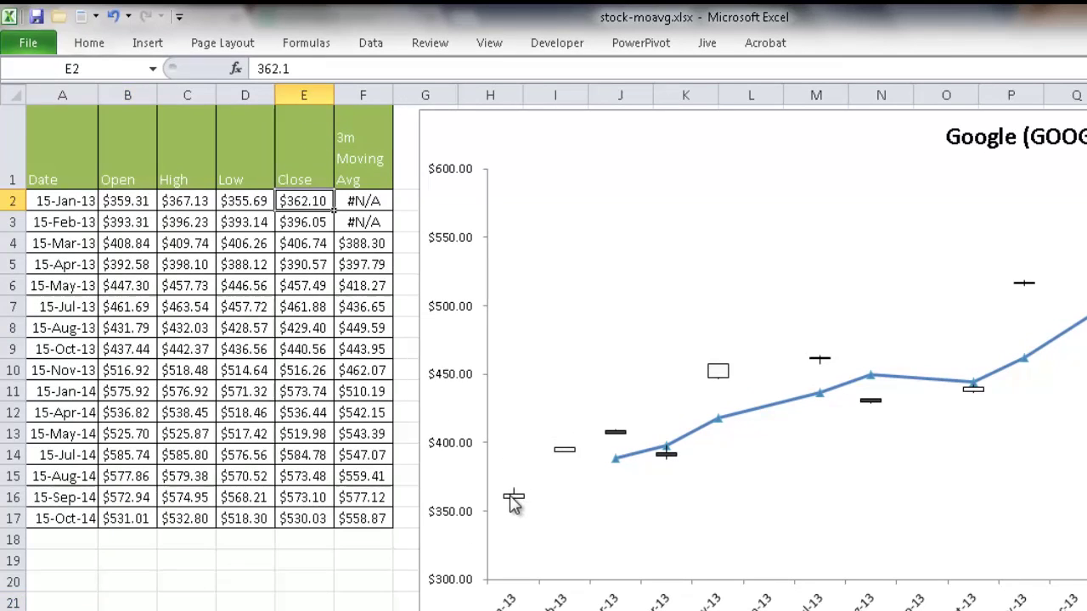
mouse_move(513, 505)
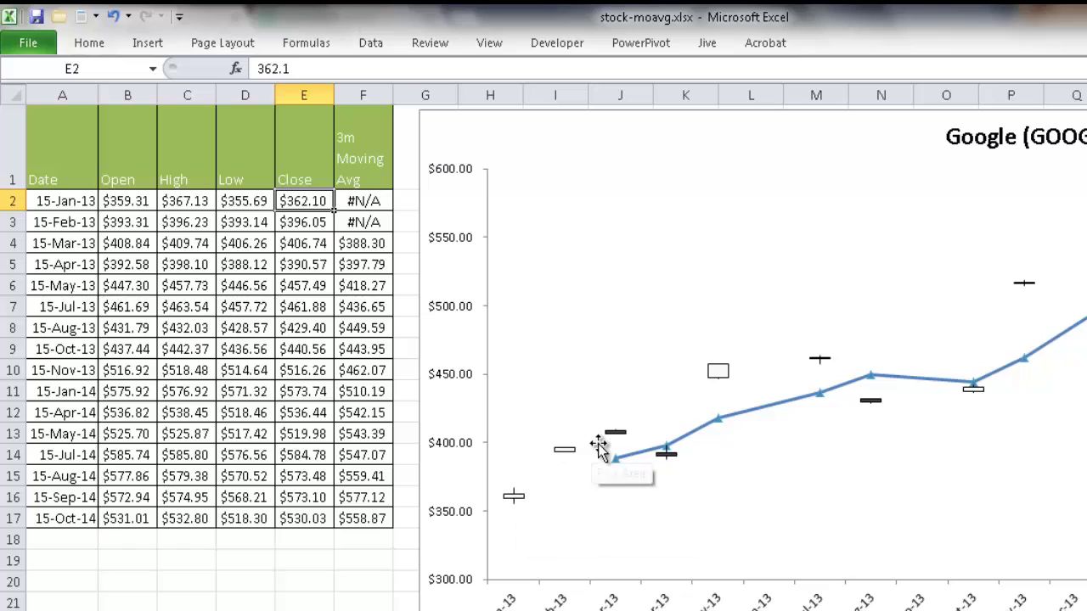
mouse_move(619, 441)
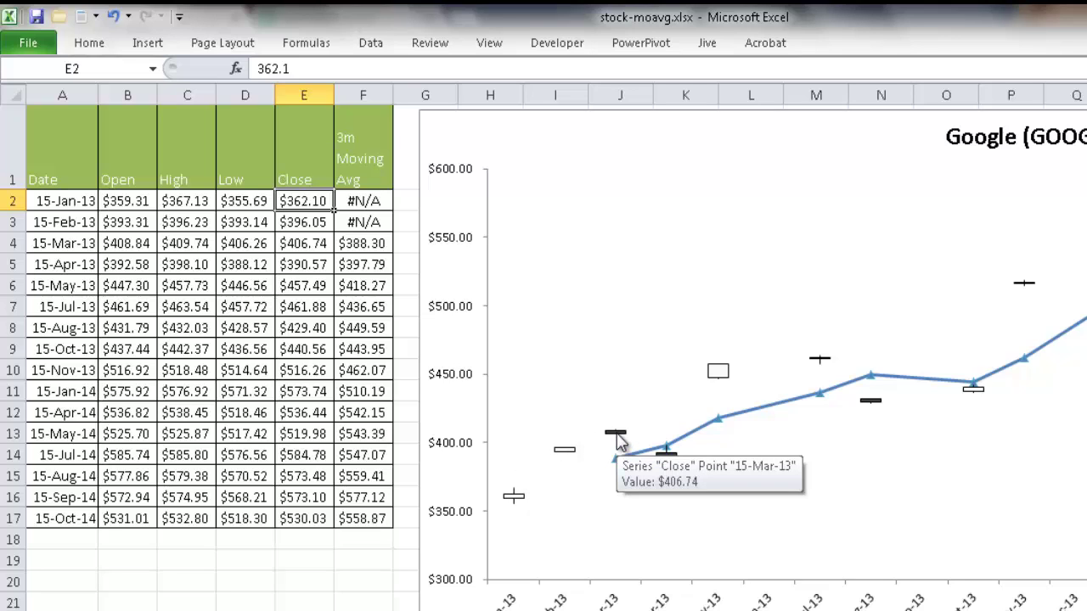
click(133, 244)
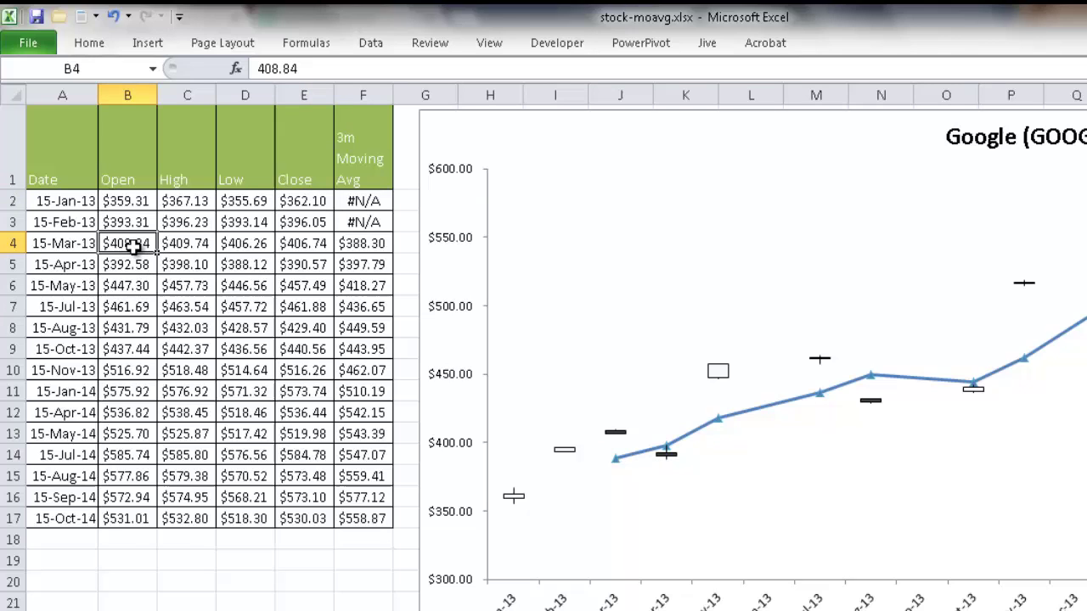
click(300, 245)
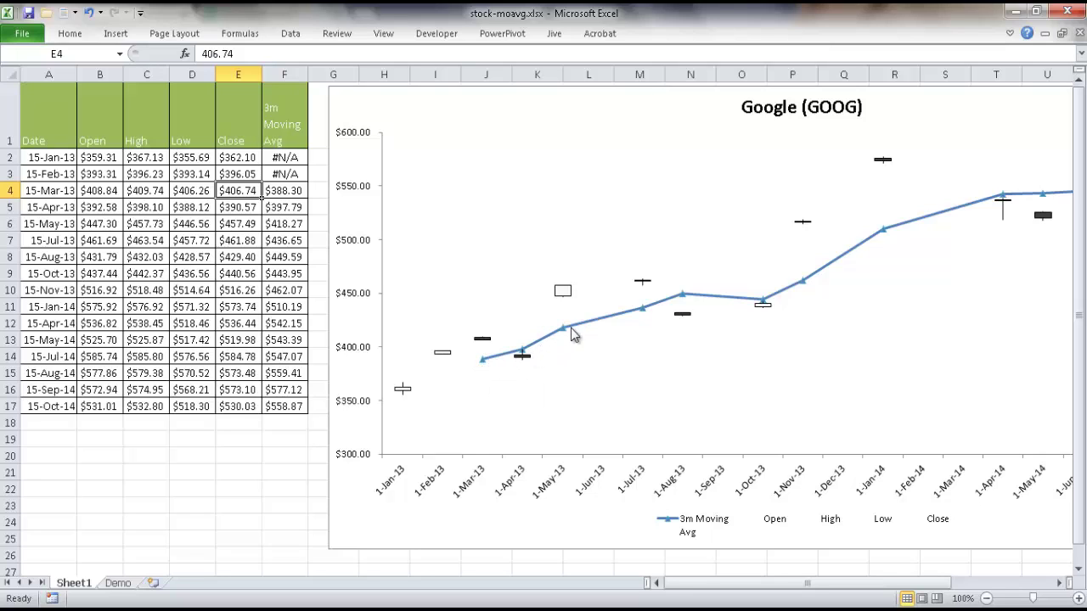
mouse_move(662, 307)
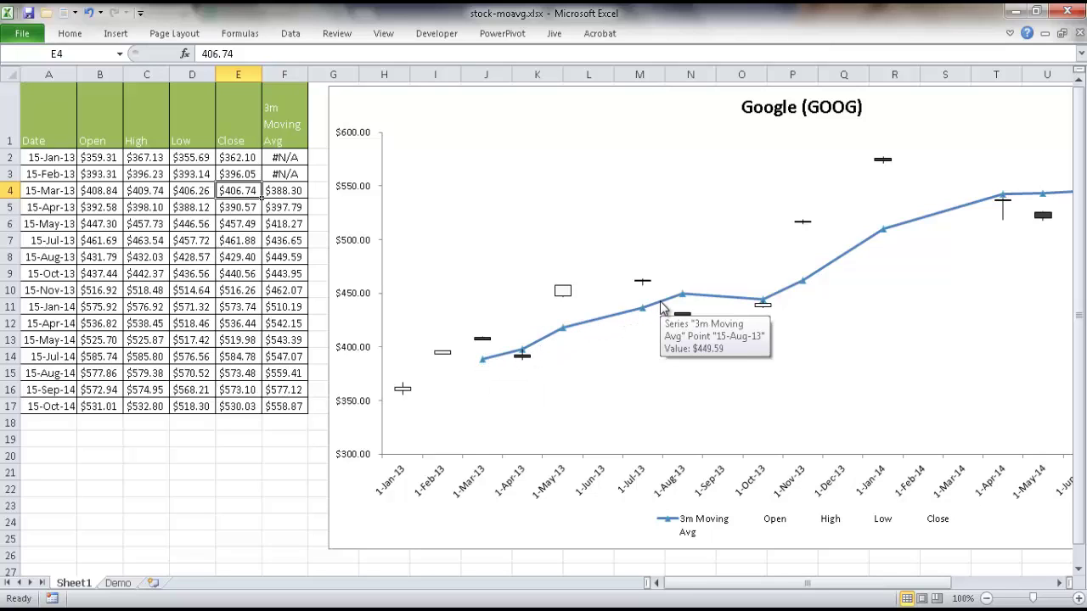
mouse_move(607, 323)
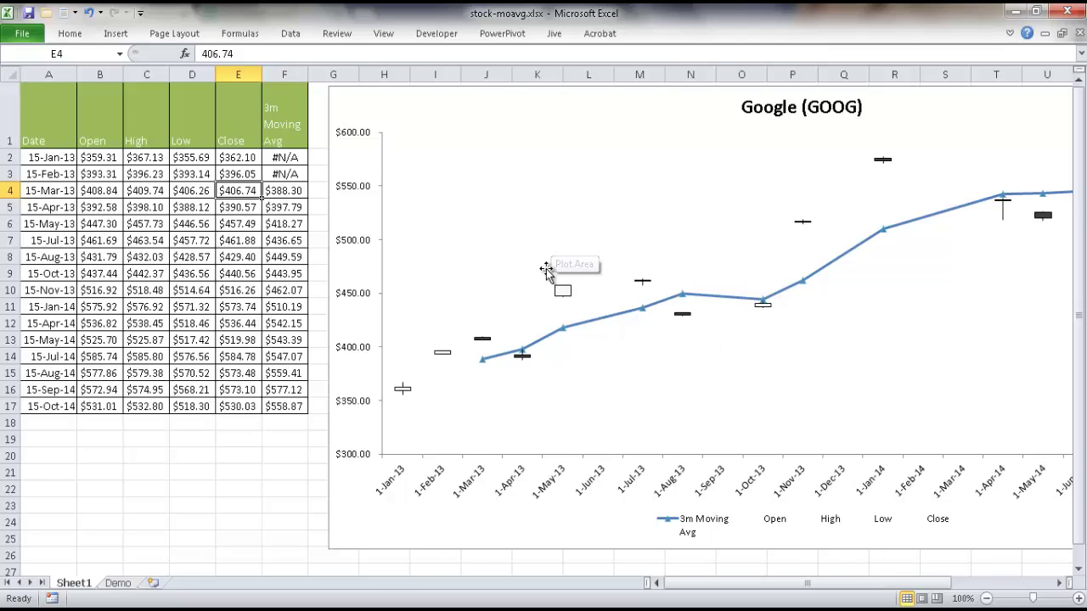
On the Demo sheet, fill F2:F3 with =NA() at once
click(118, 583)
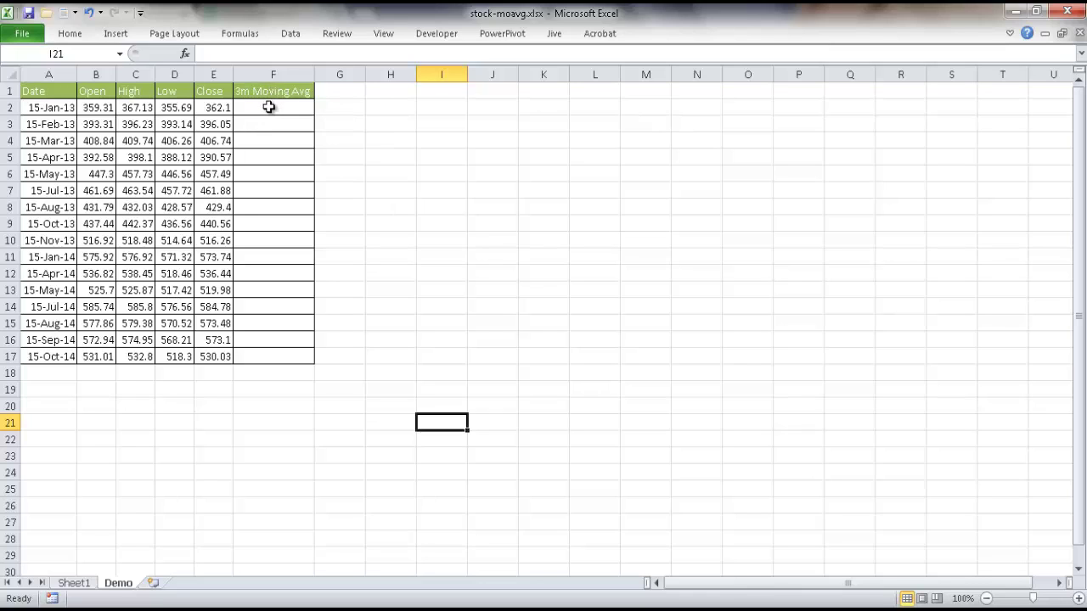
drag(268, 107, 262, 123)
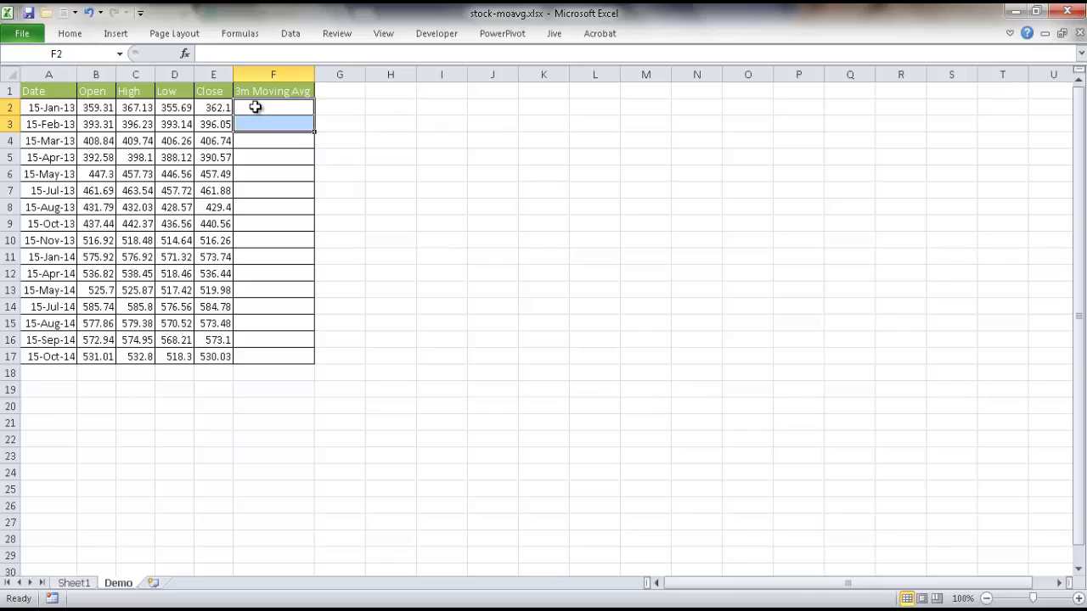
text(=n)
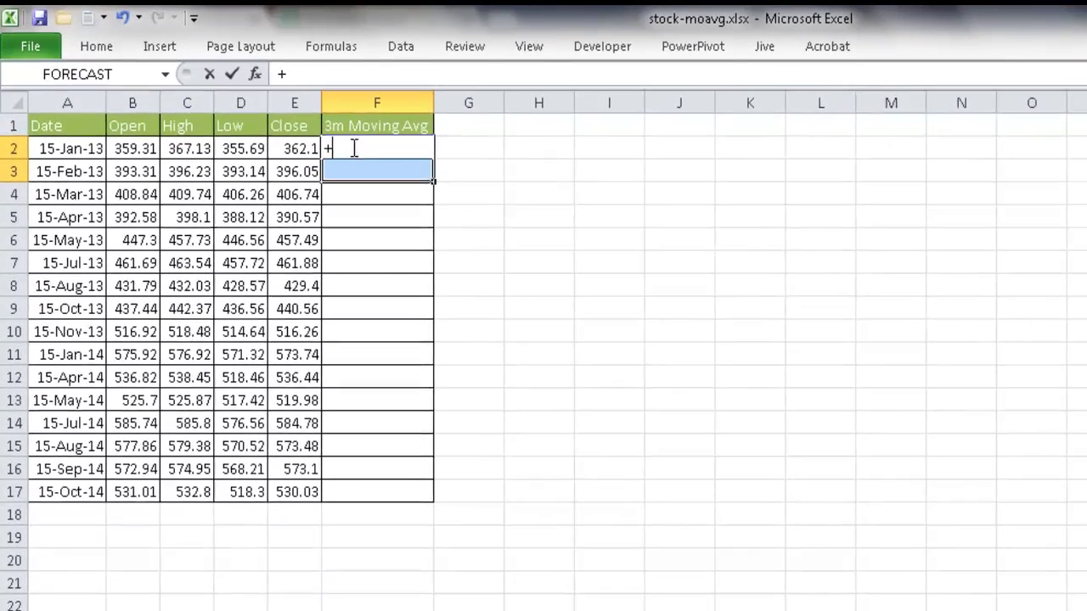
key(BackSpace)
key(BackSpace)
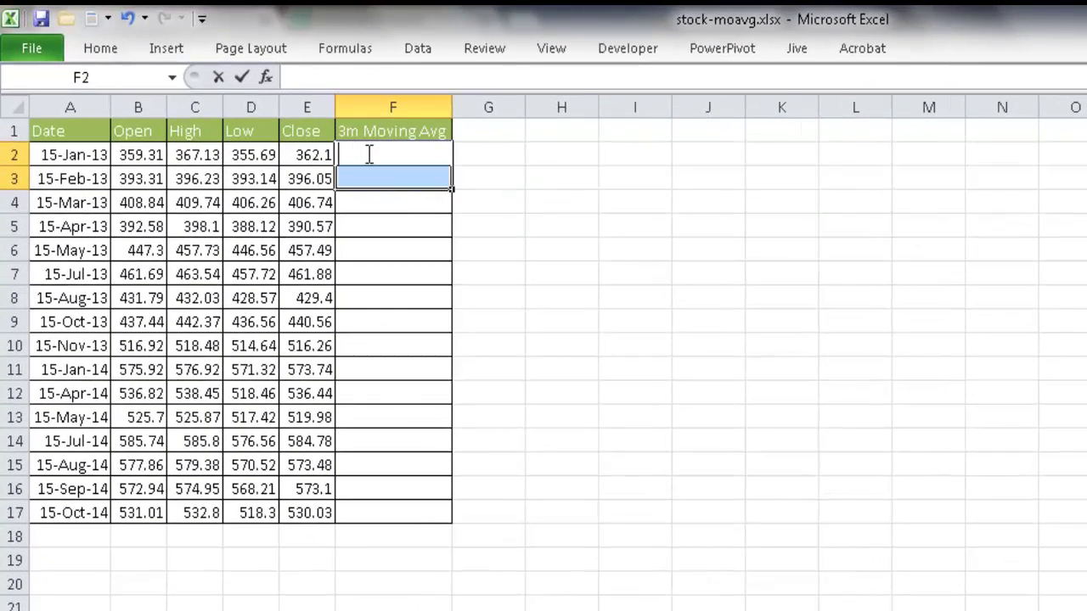
text(=na())
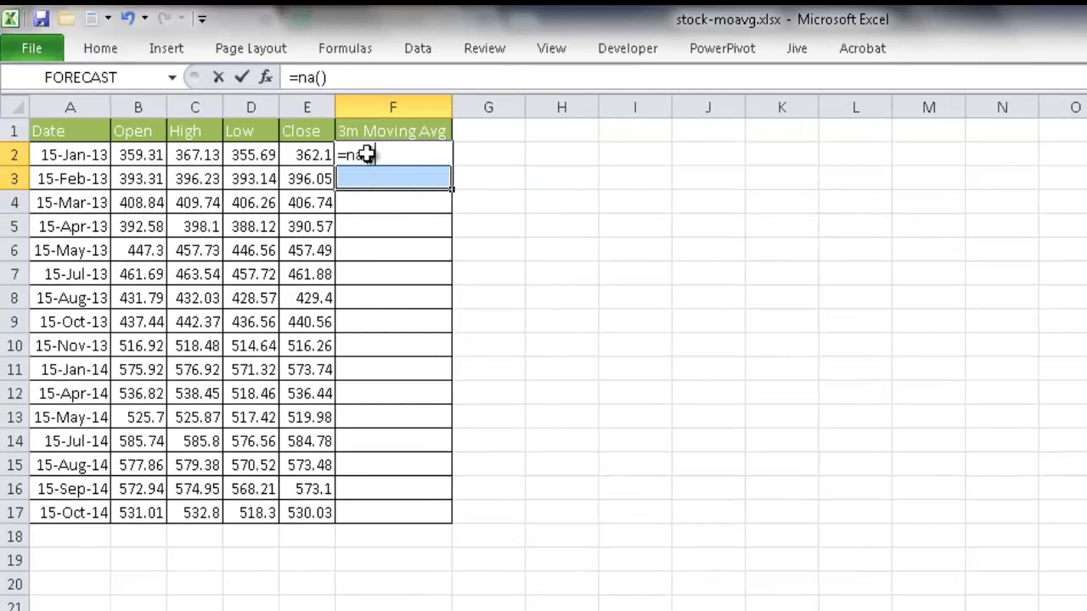
key(ctrl+Return)
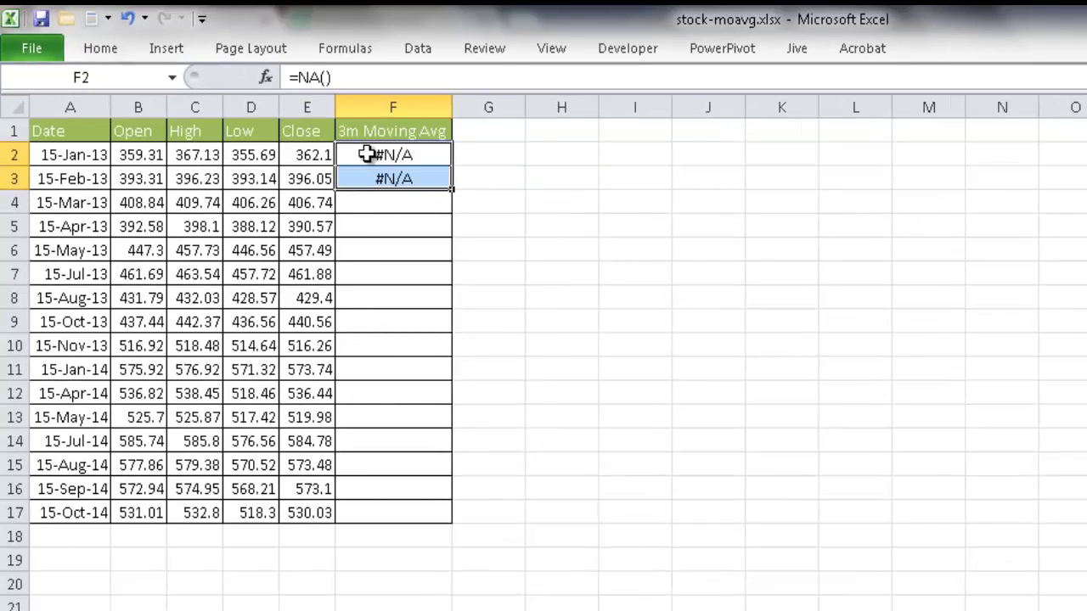
Enter =AVERAGE(E2:E4) in F4 and copy it down to row 17
click(387, 204)
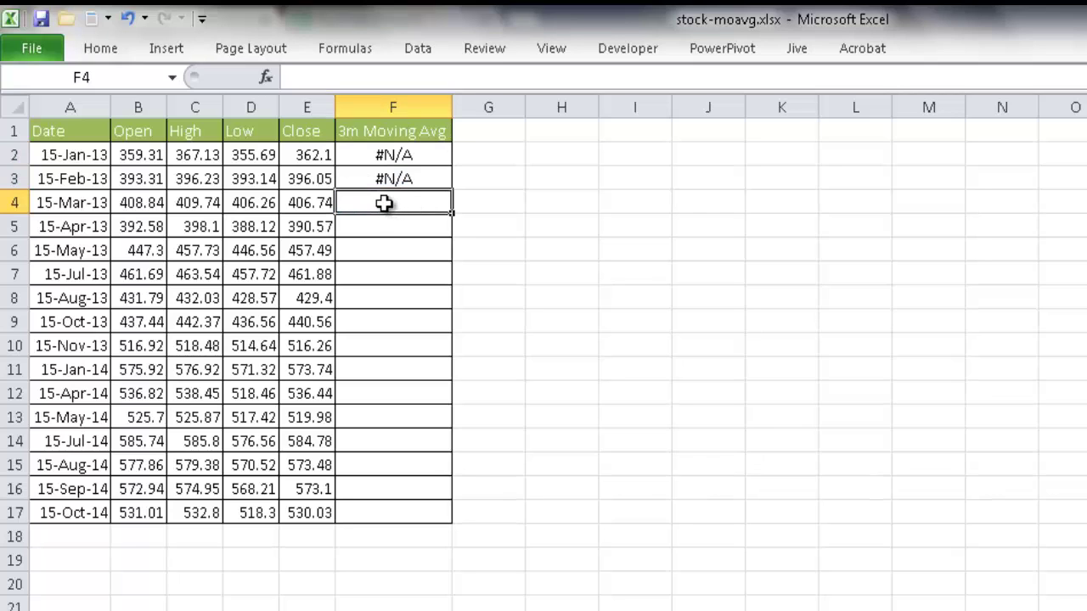
text(=aver)
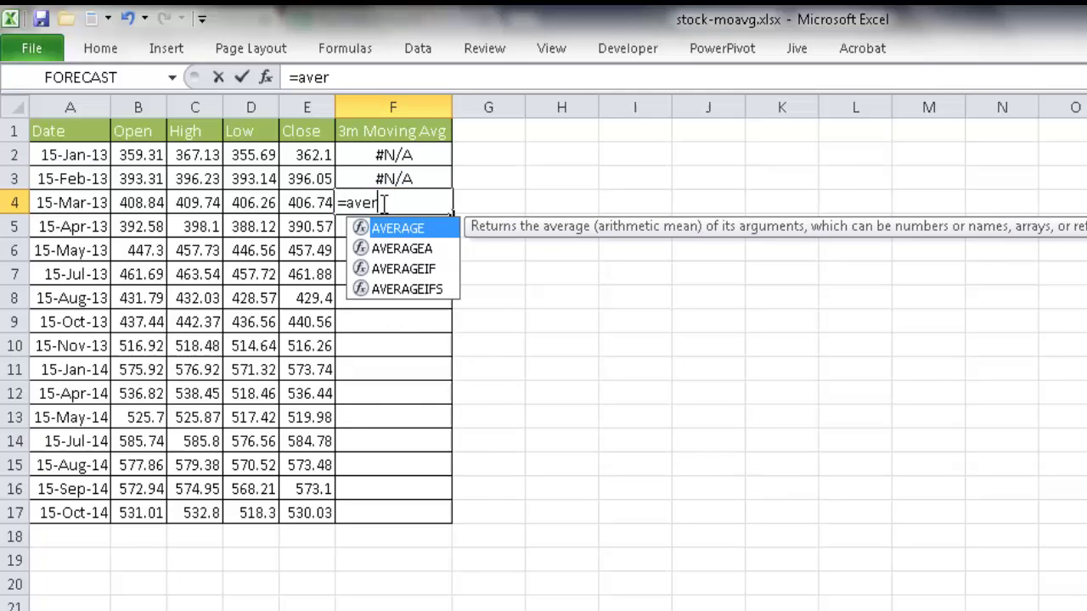
double_click(397, 229)
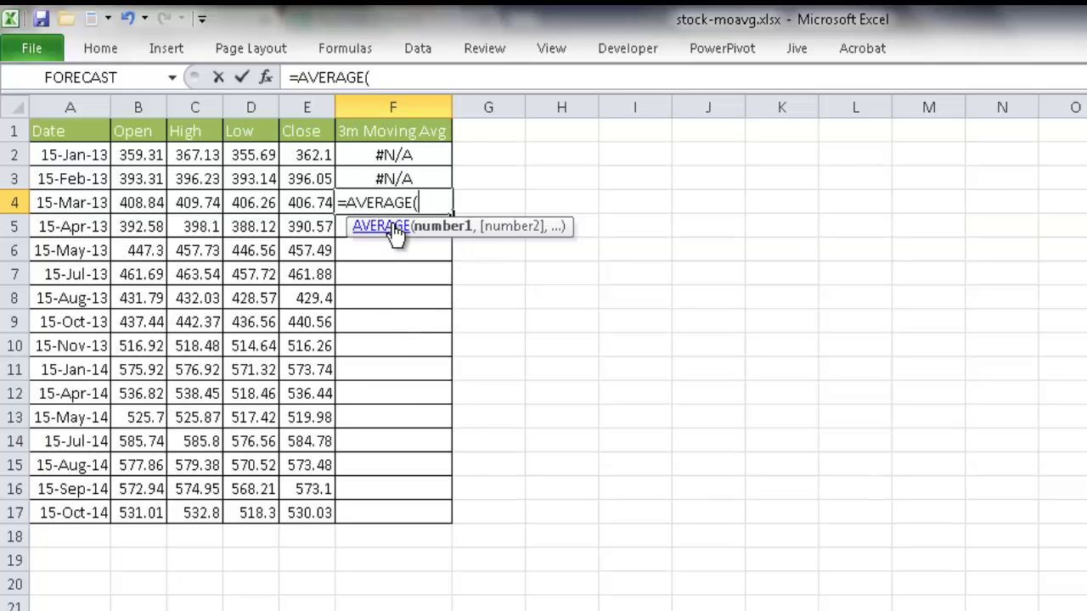
click(307, 162)
drag(308, 166, 306, 203)
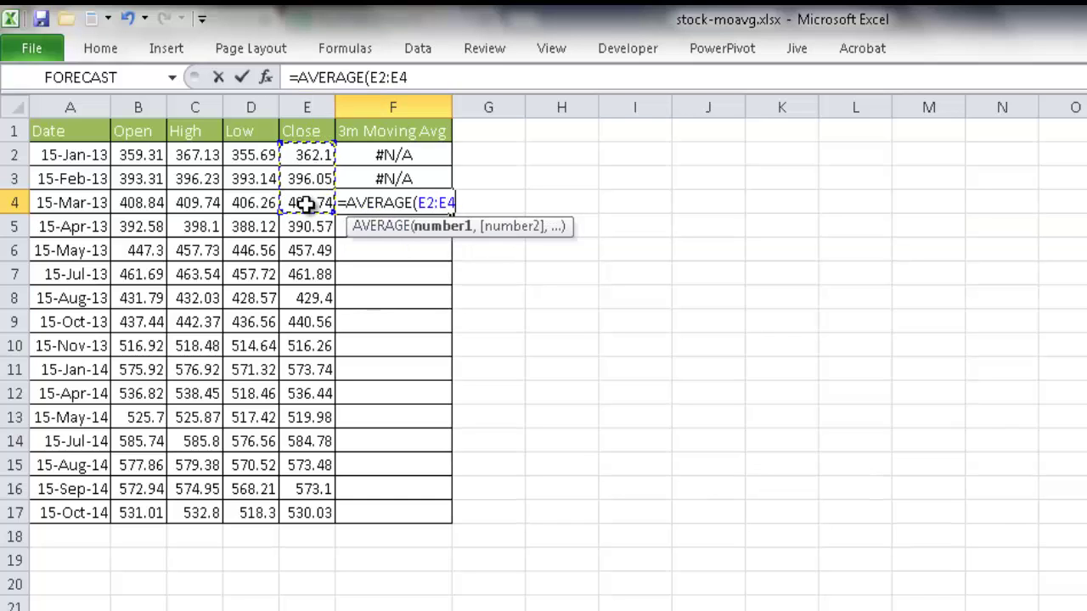
key(ctrl+Return)
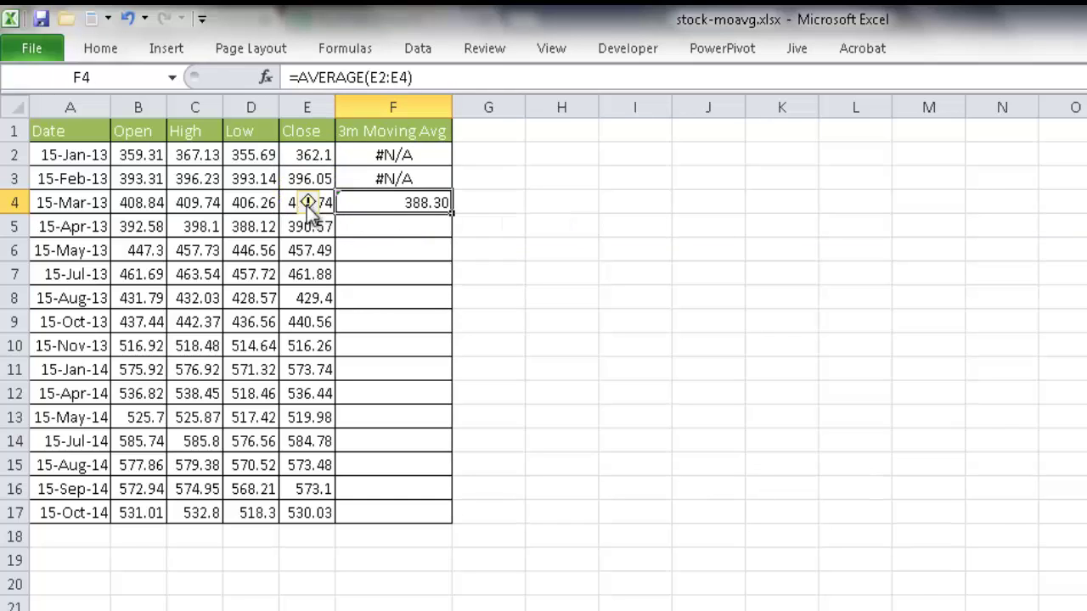
double_click(451, 213)
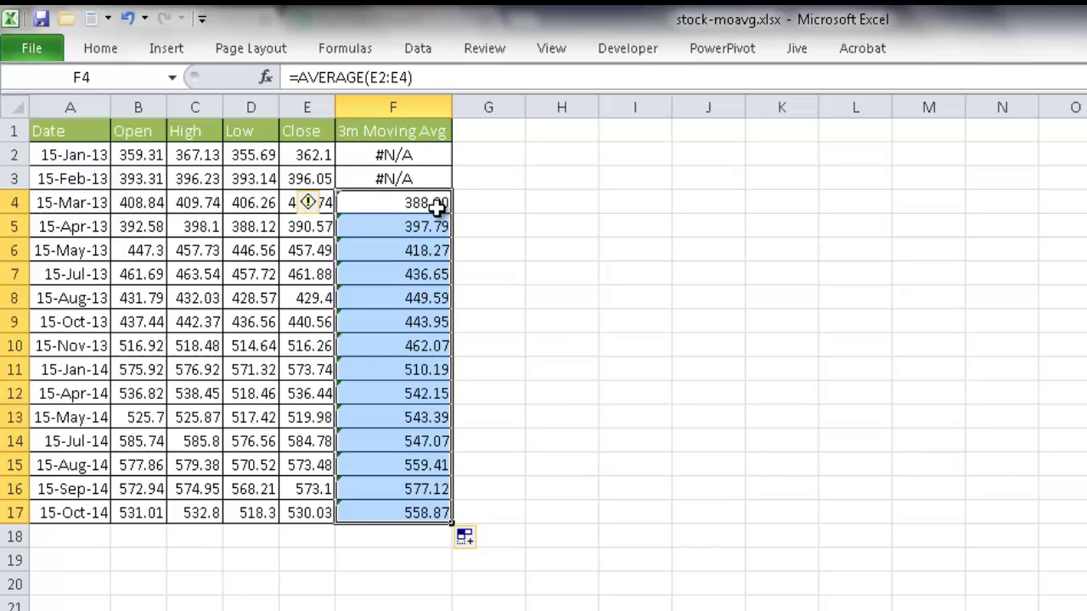
Verify the F5 and F6 averages against the Close values in E4:E6
click(423, 227)
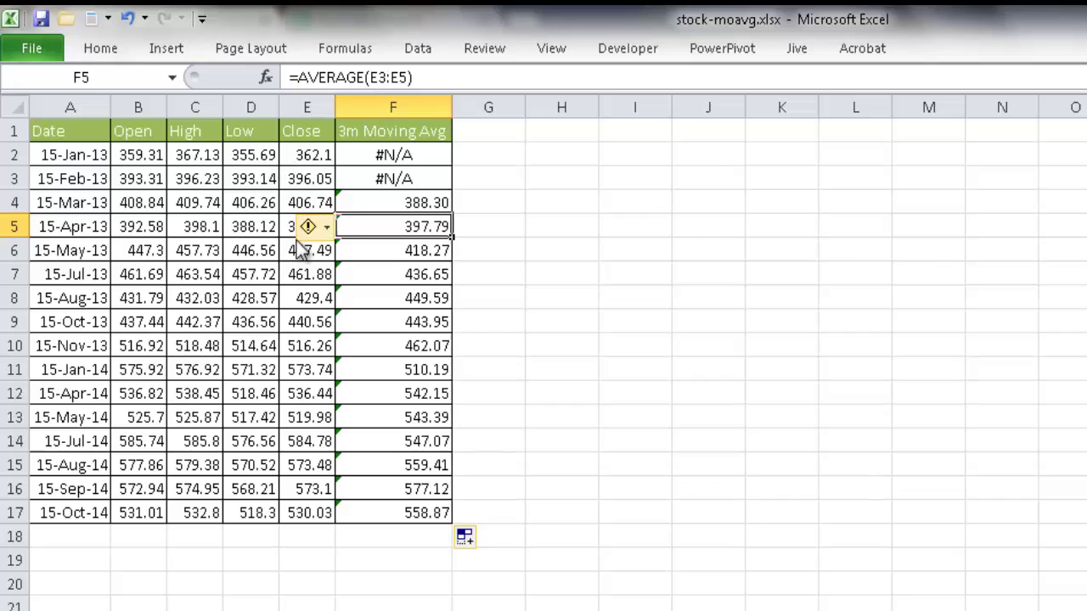
click(386, 249)
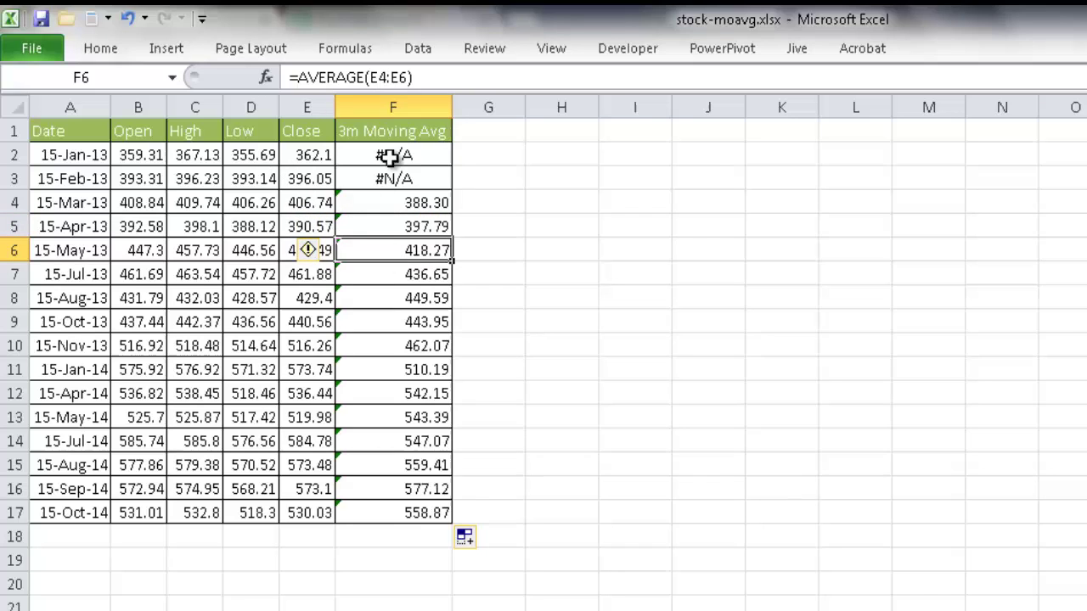
click(321, 202)
click(302, 227)
click(302, 250)
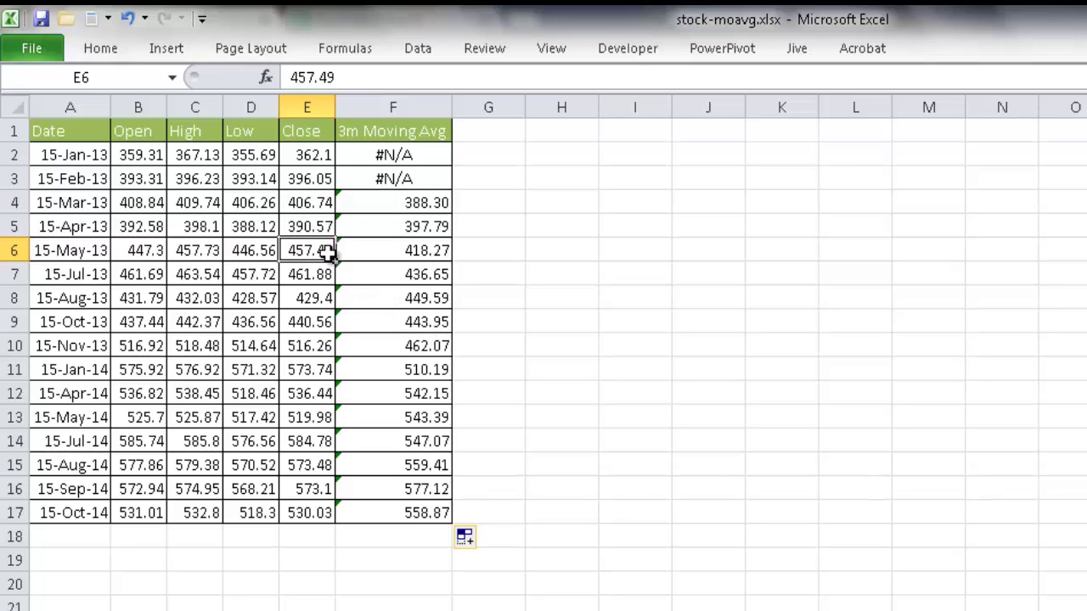
Select the Date-to-Close range A1:E17 and bring up the Stock chart types
drag(75, 133, 298, 506)
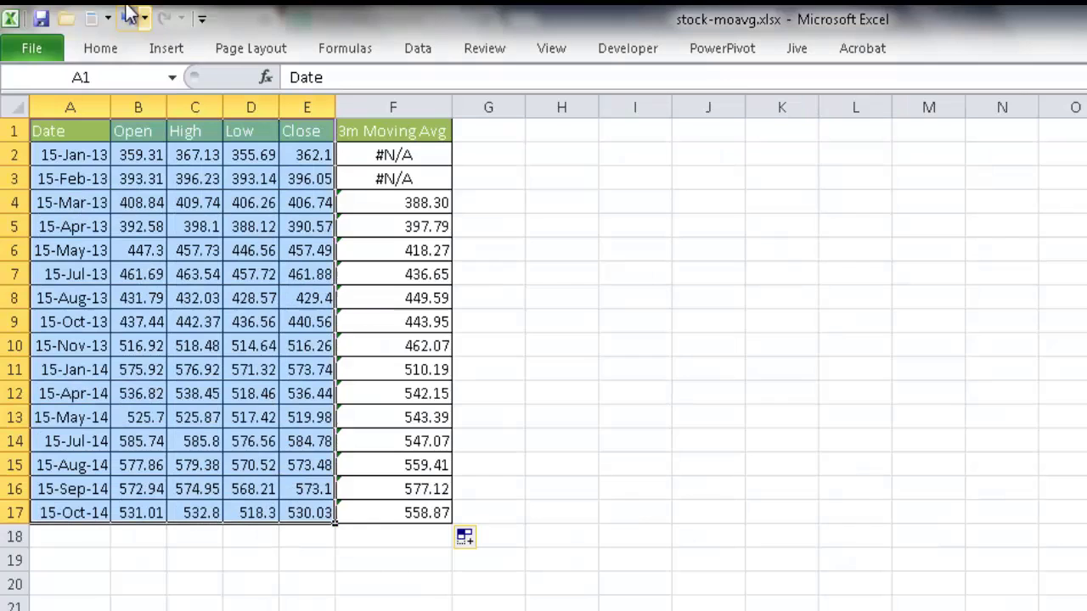
click(382, 48)
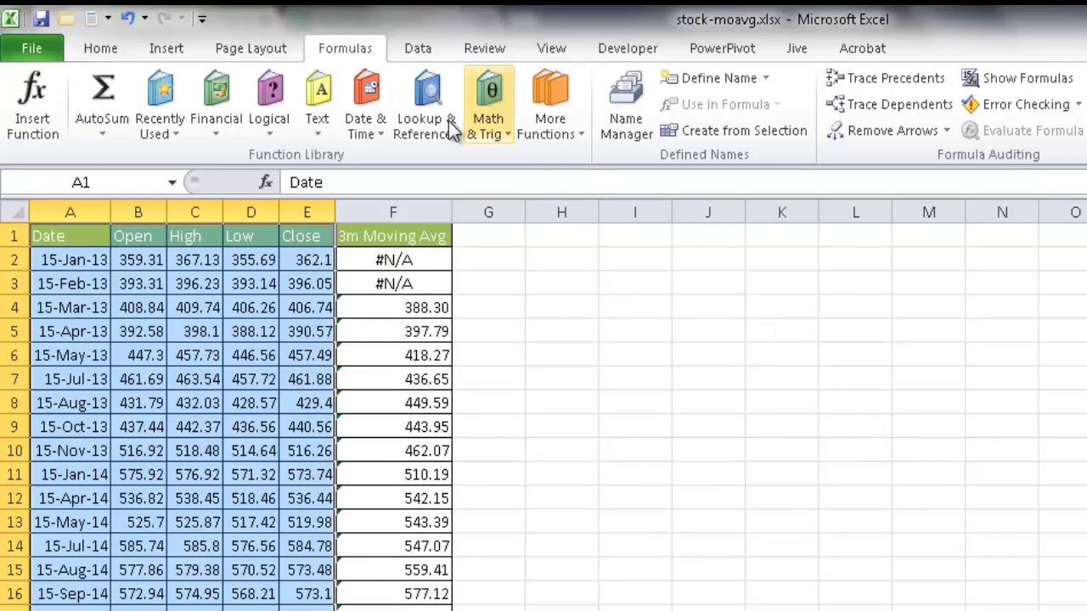
click(165, 51)
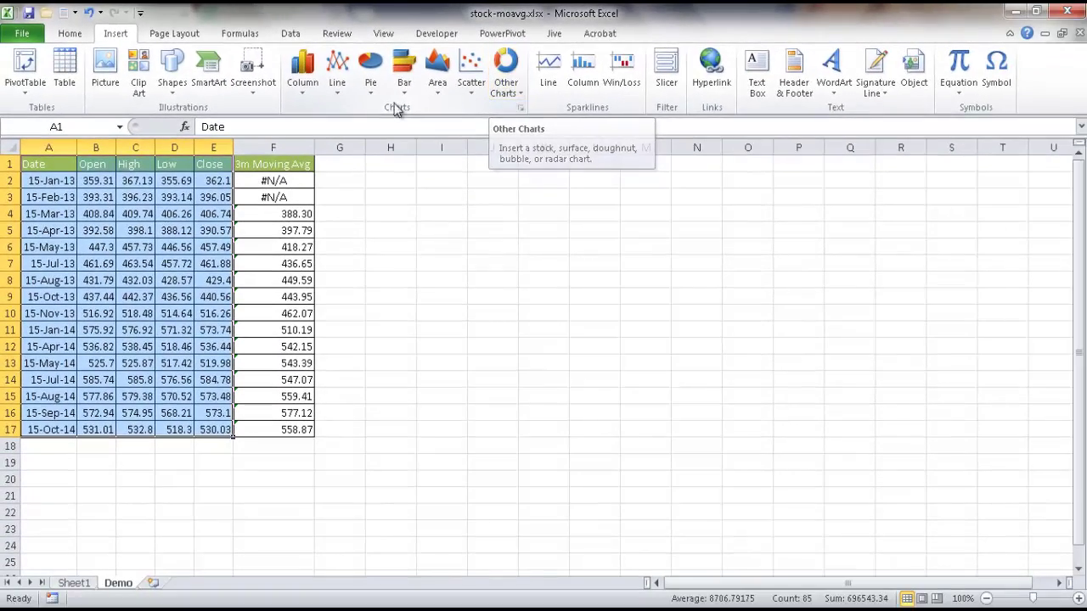
click(507, 80)
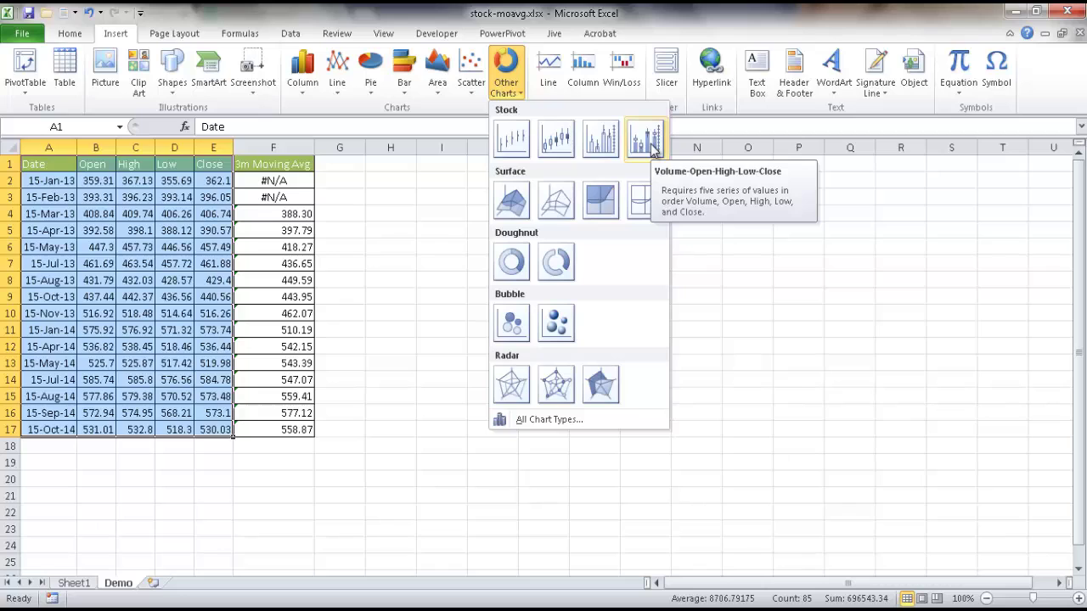
Insert an Open-High-Low-Close stock chart, move it higher and enlarge it
click(556, 140)
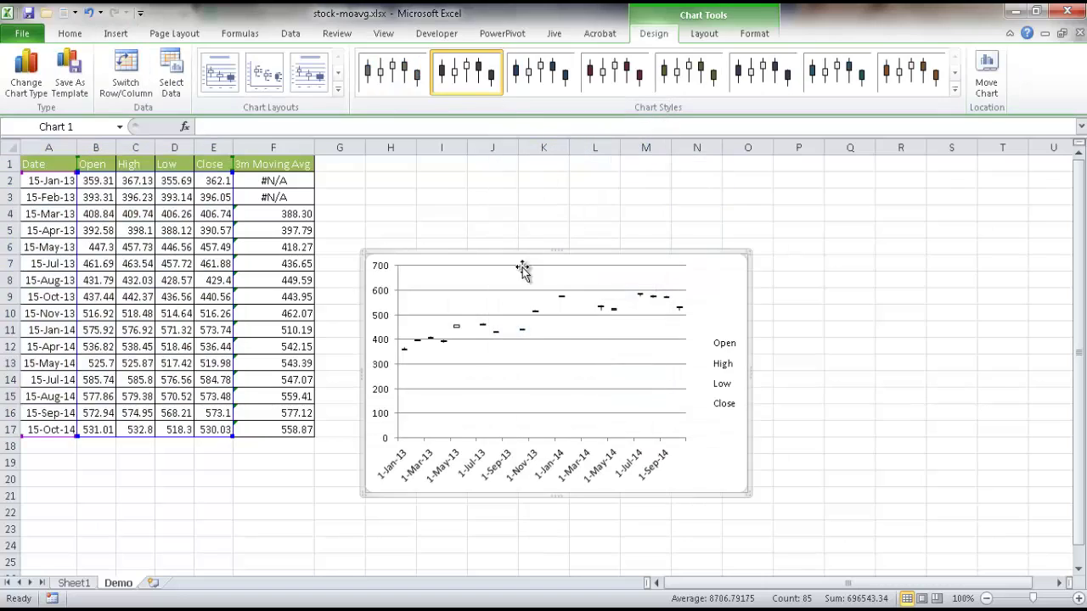
drag(458, 255, 473, 194)
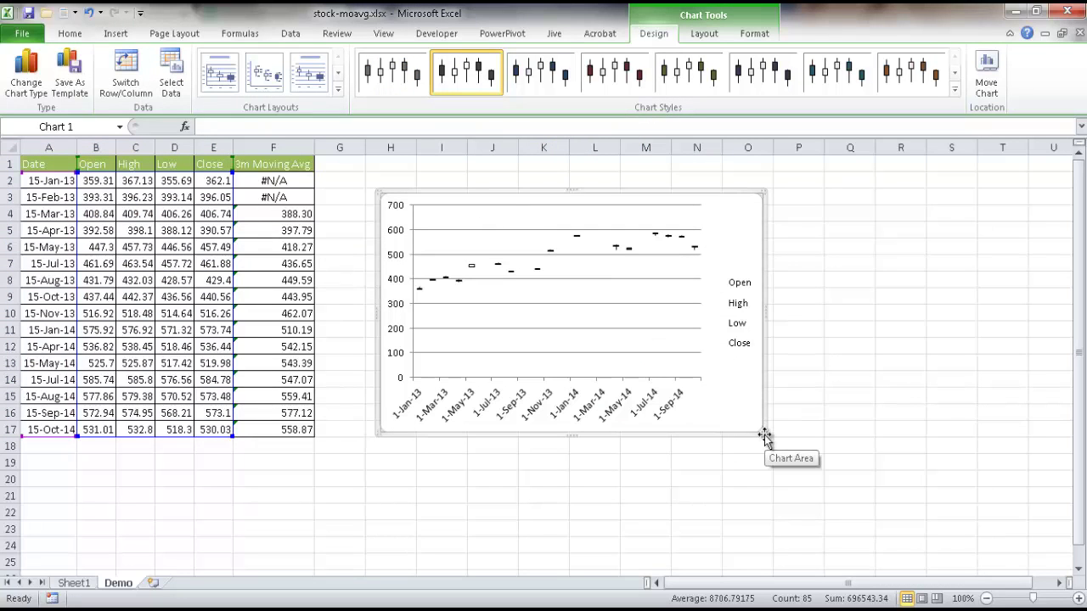
drag(764, 433, 1049, 561)
click(293, 446)
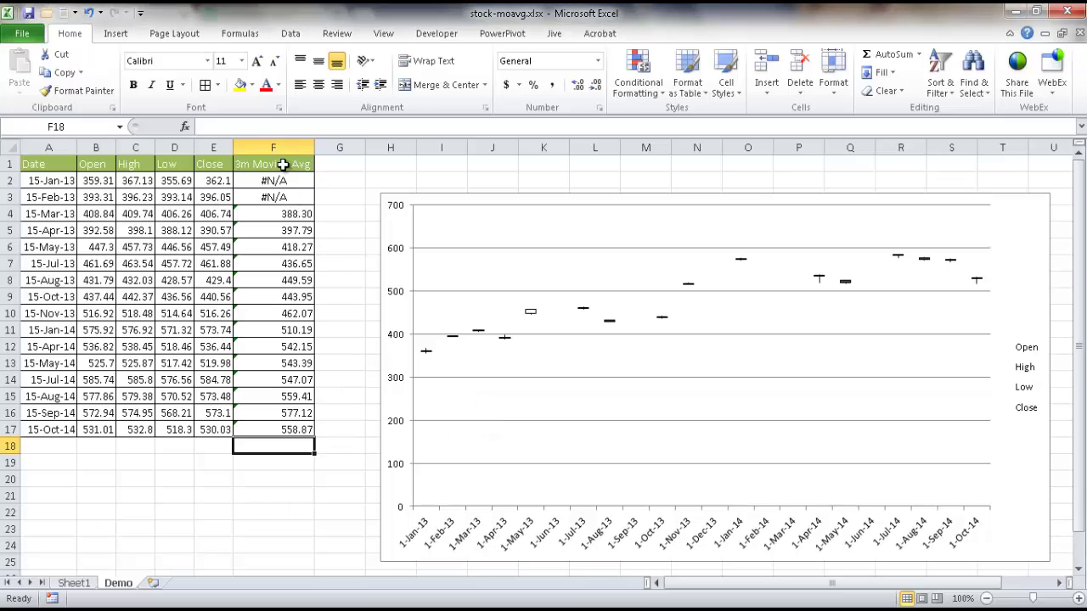
Copy the 3m Moving Avg column F1:F17 and paste it into the chart
drag(283, 164, 281, 275)
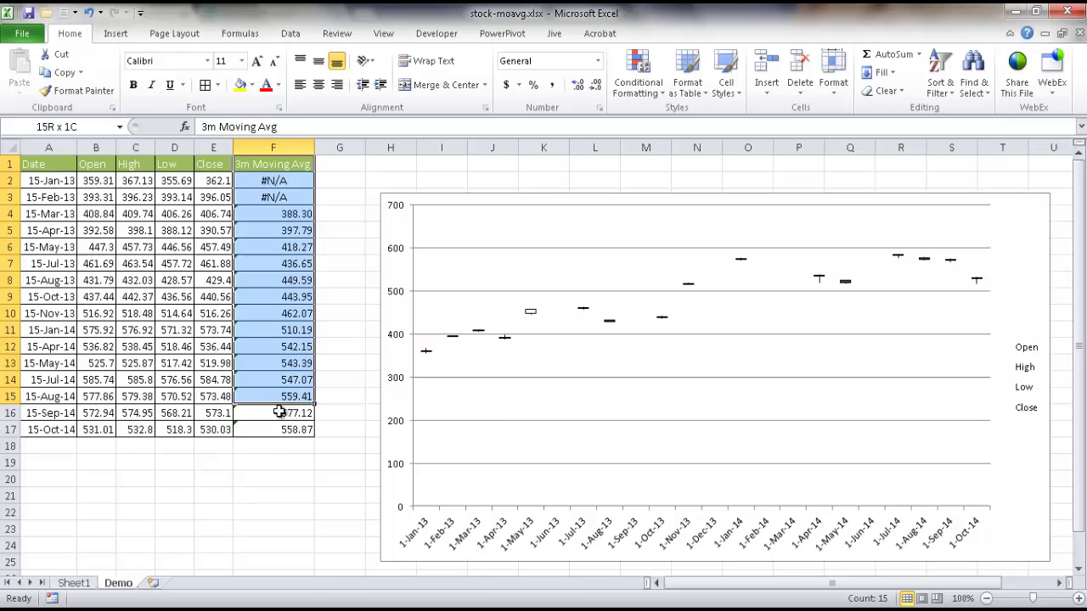
mouse_move(280, 412)
mouse_down()
mouse_move(281, 446)
mouse_move(281, 429)
mouse_up()
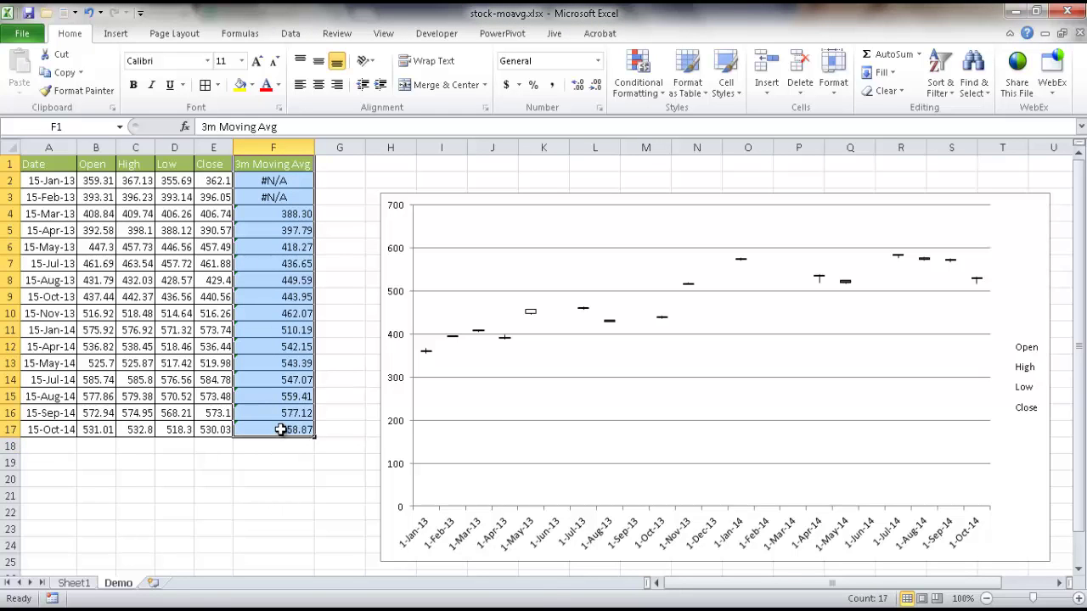
key(ctrl+c)
click(463, 273)
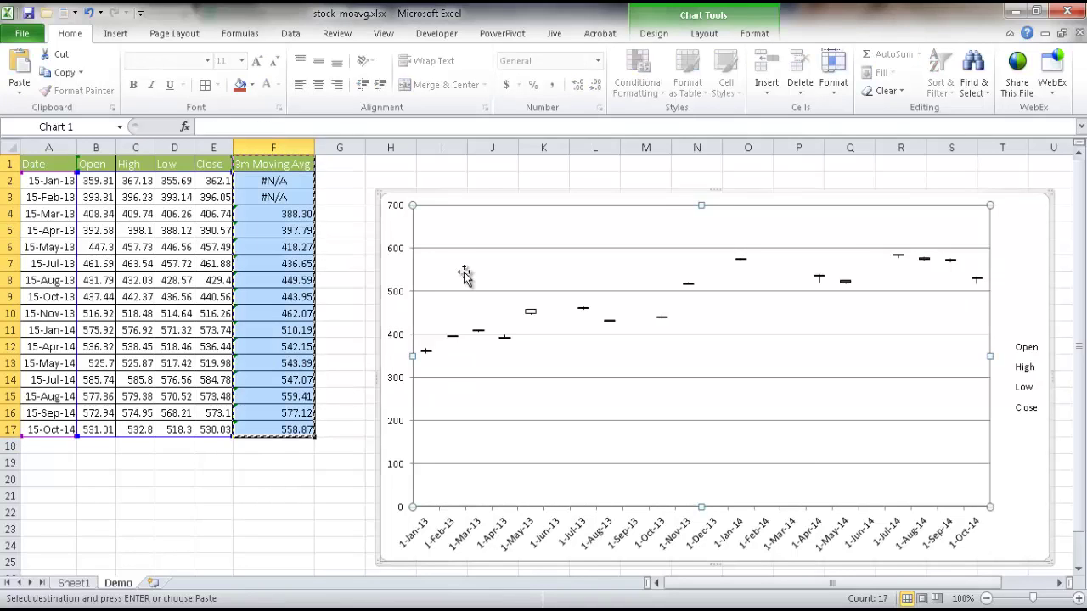
key(ctrl+v)
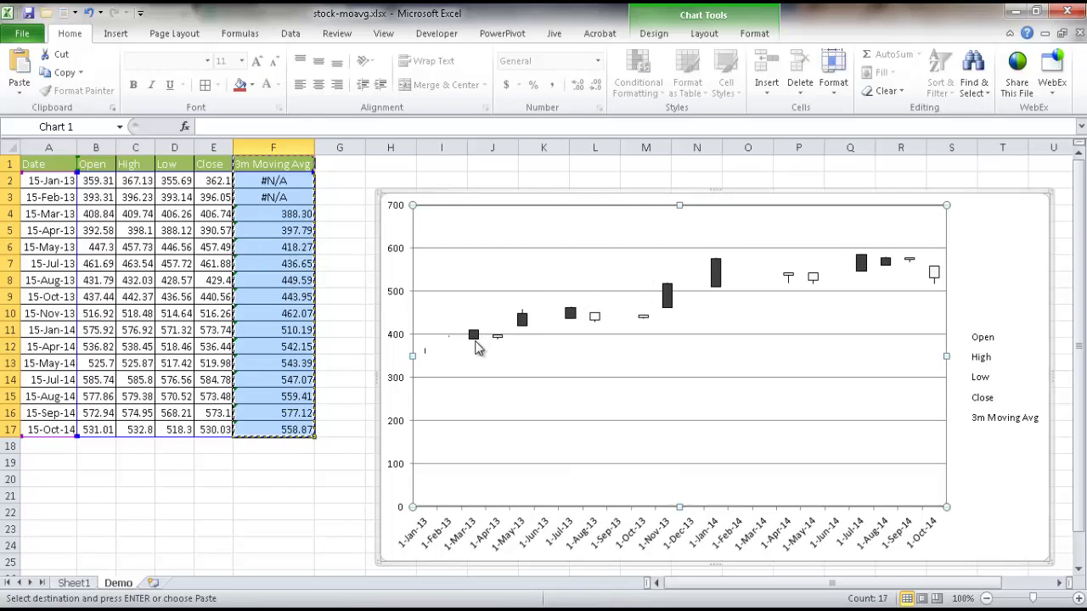
Plot the "3m Moving Avg" series on a secondary axis via Format Selection
click(704, 34)
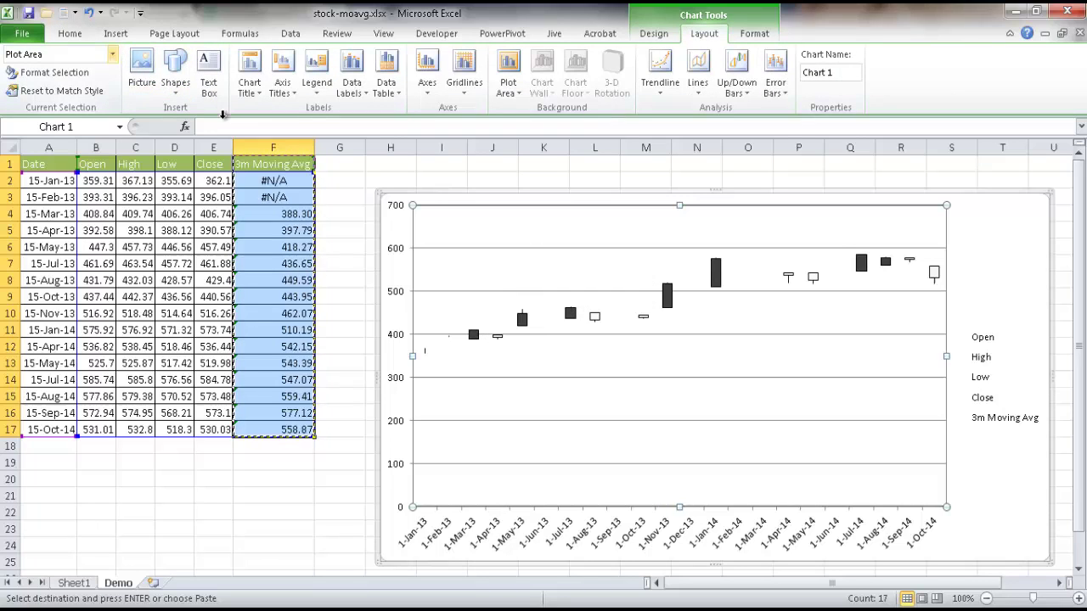
click(112, 54)
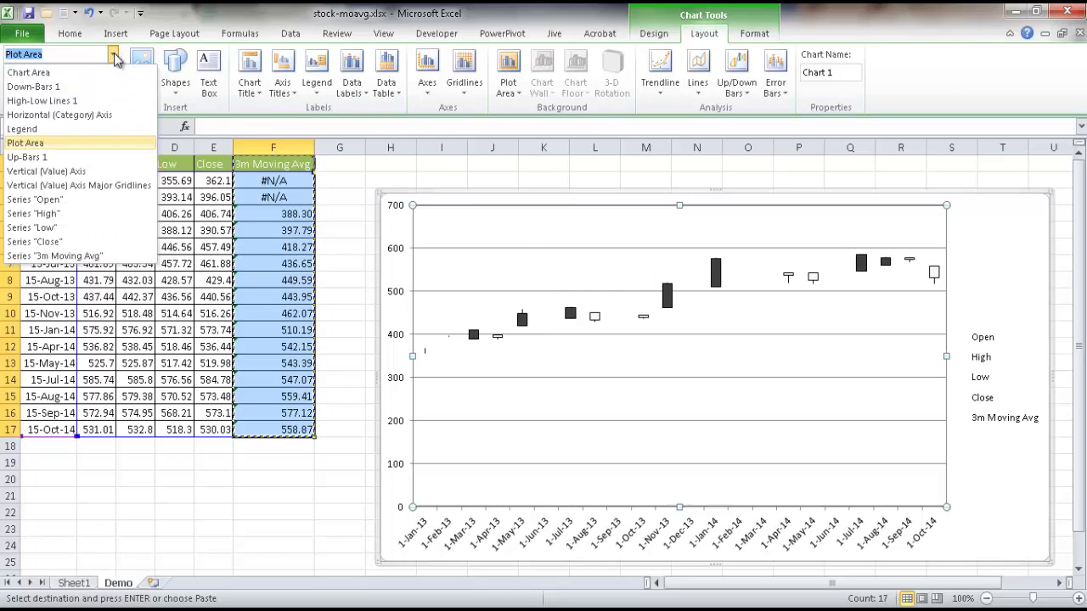
click(71, 256)
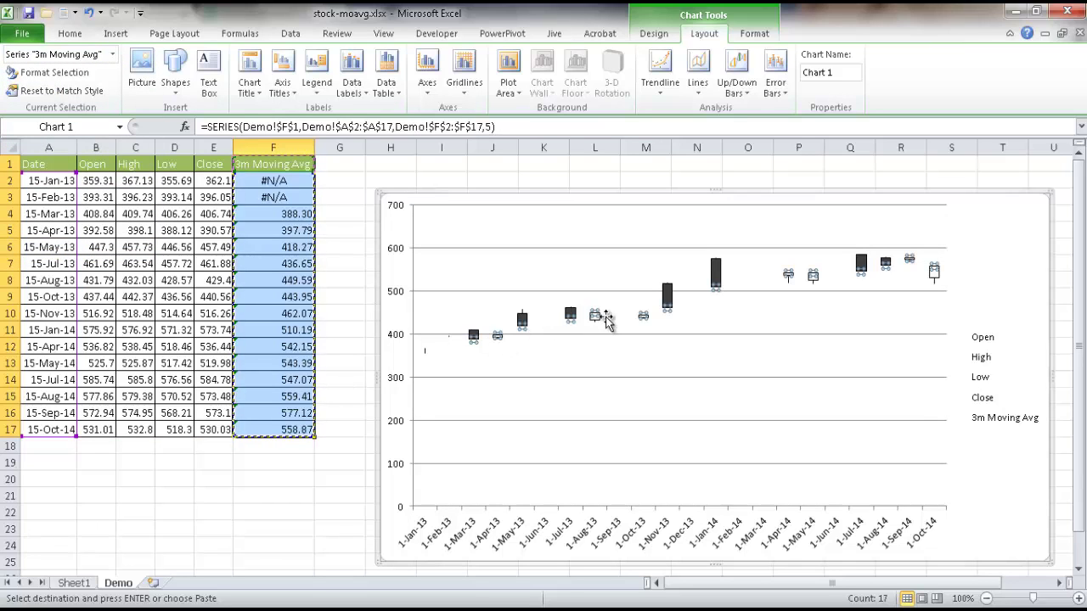
mouse_move(642, 322)
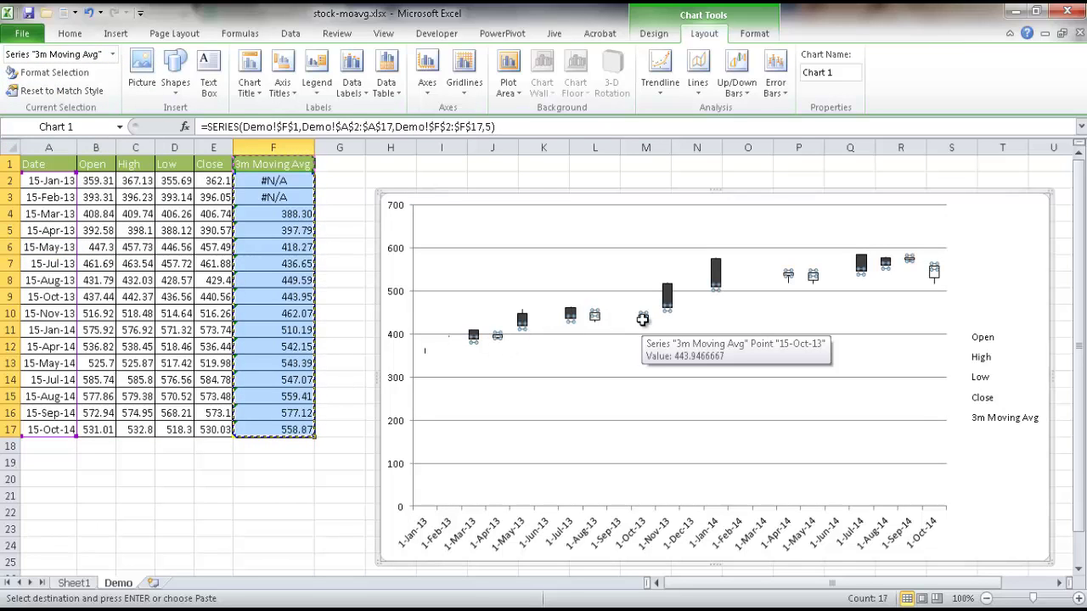
click(55, 73)
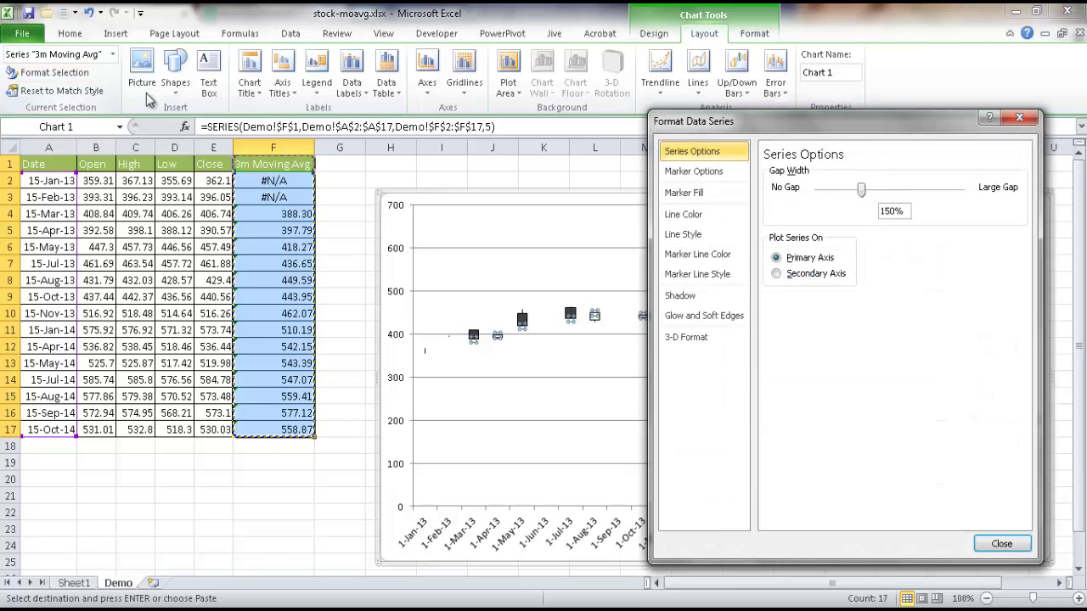
click(787, 280)
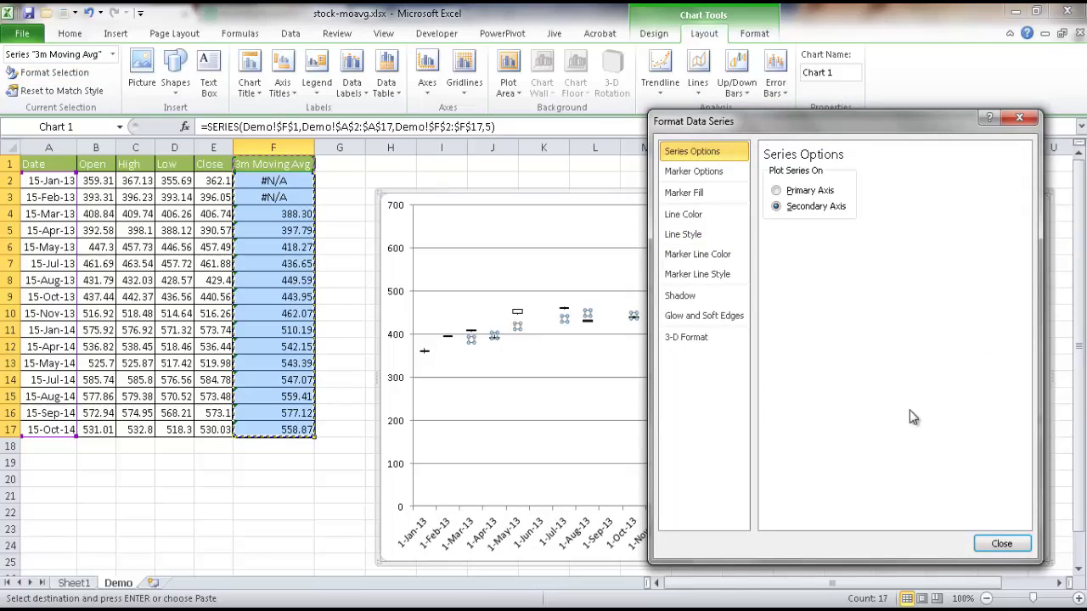
click(1003, 546)
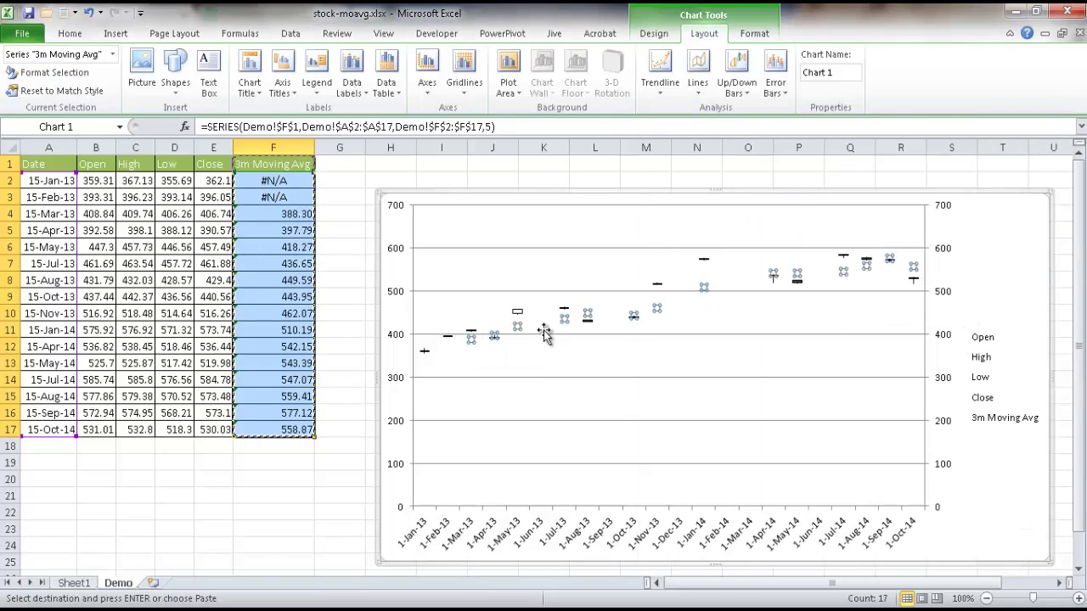
mouse_move(517, 327)
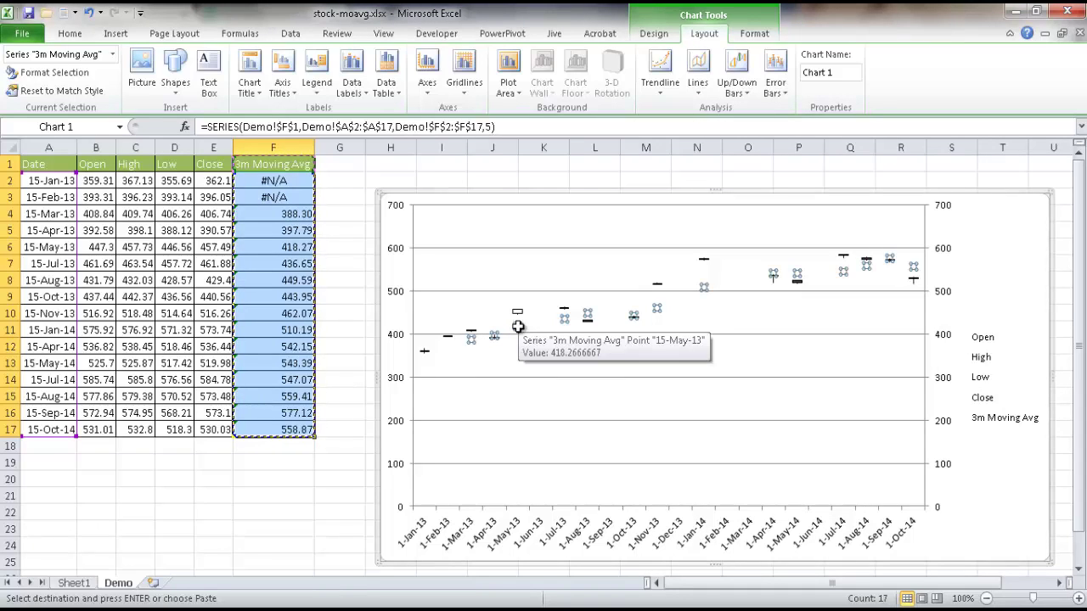
click(654, 35)
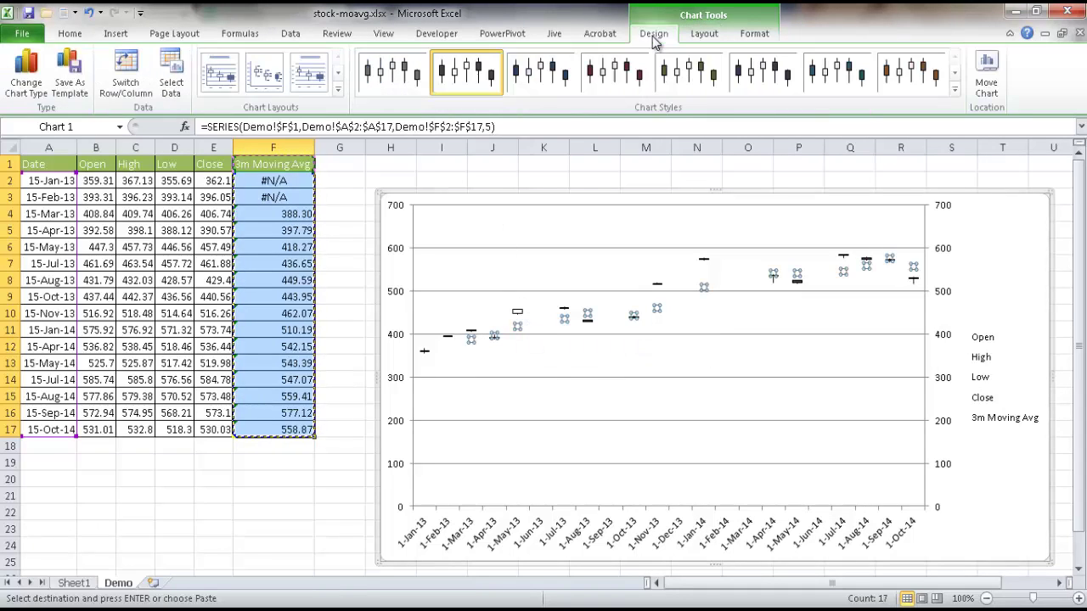
click(35, 85)
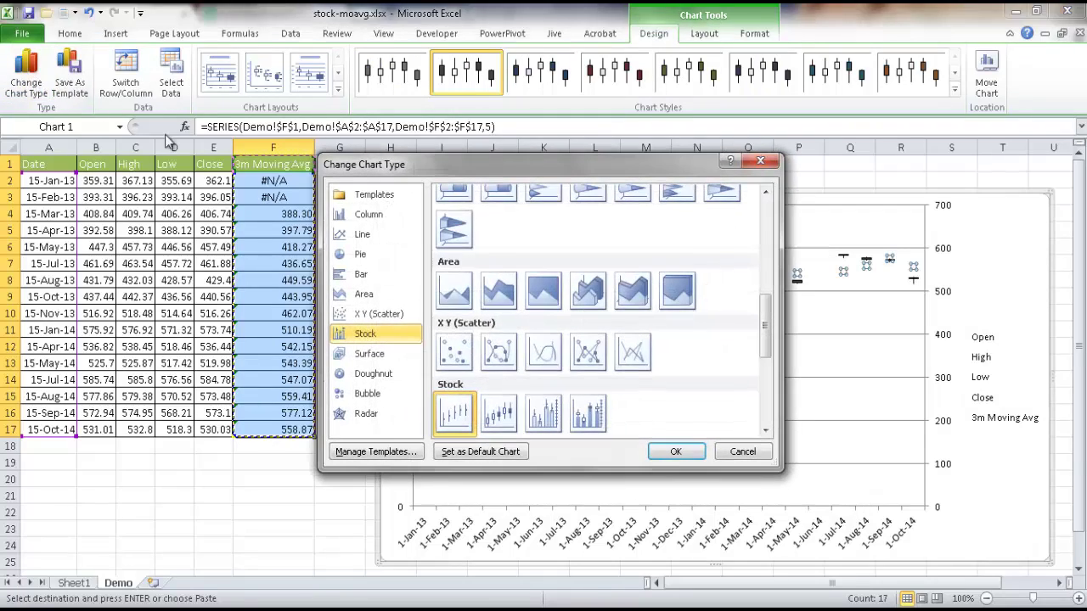
click(378, 234)
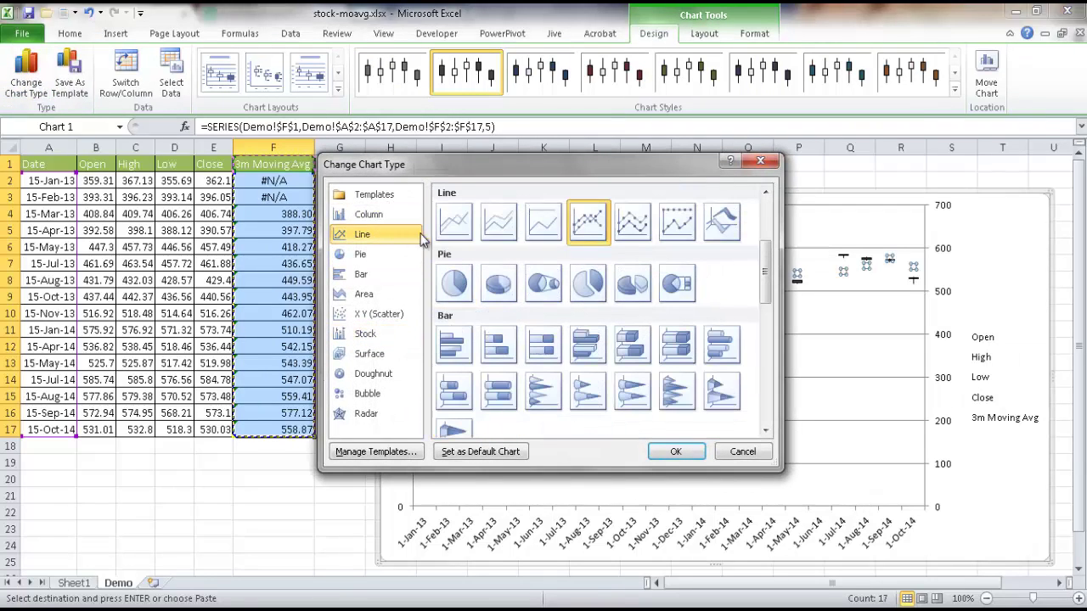
click(587, 223)
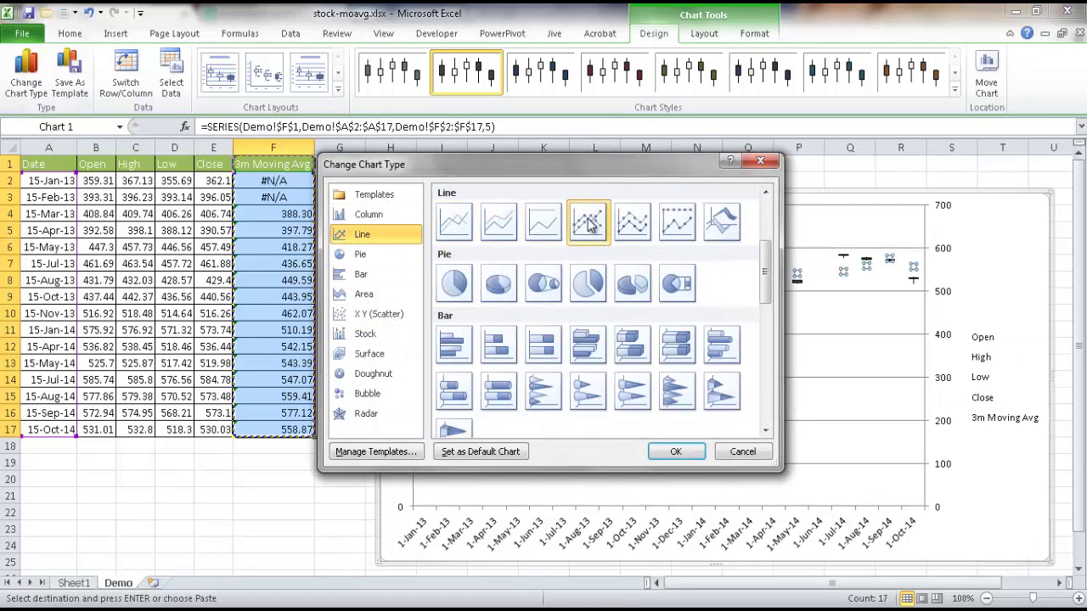
click(676, 452)
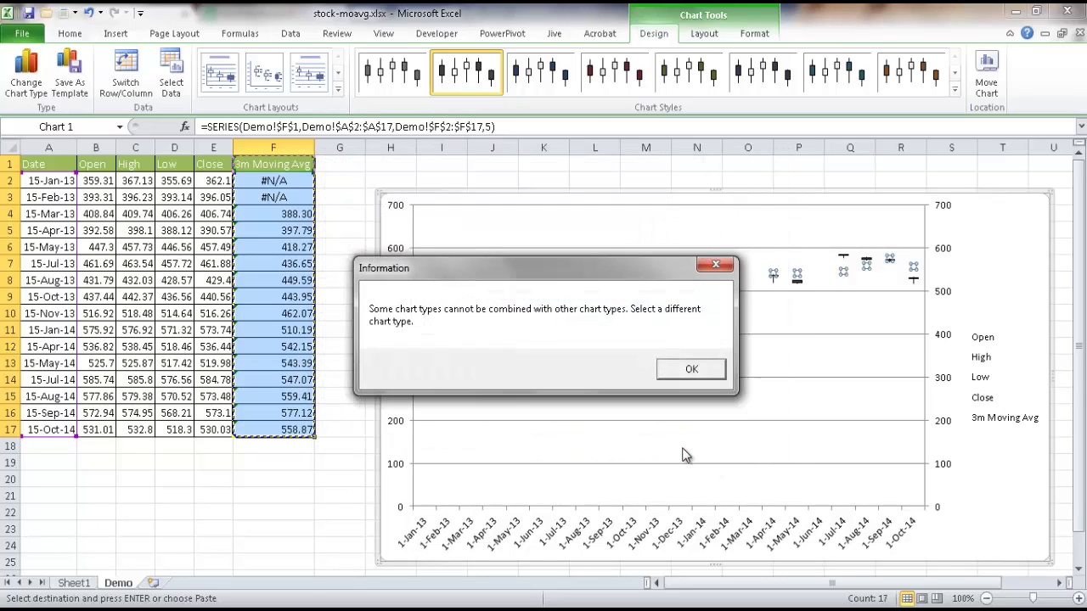
click(690, 372)
click(737, 451)
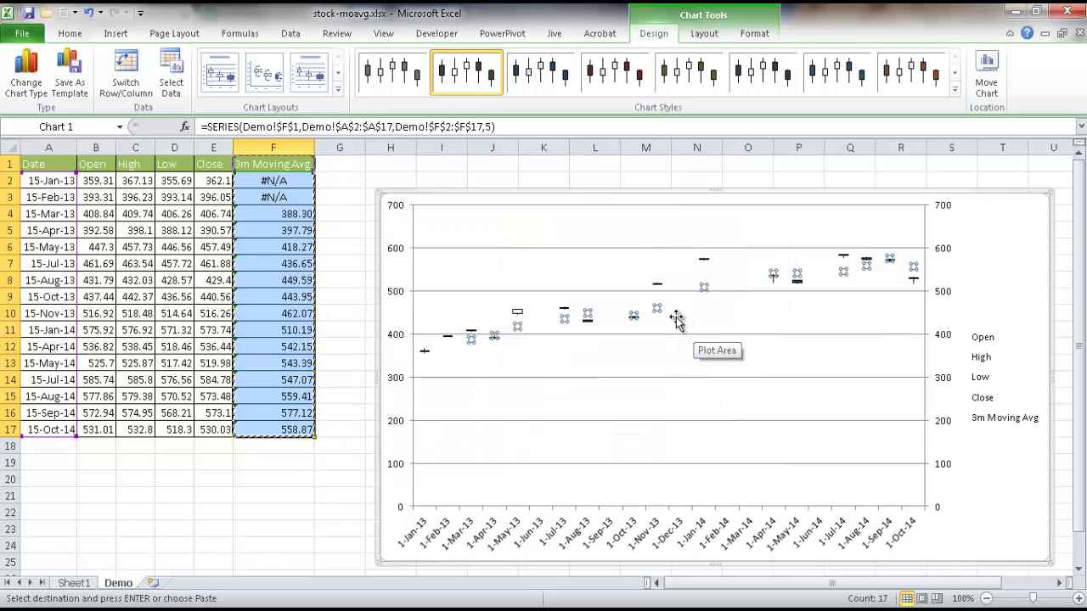
mouse_move(656, 308)
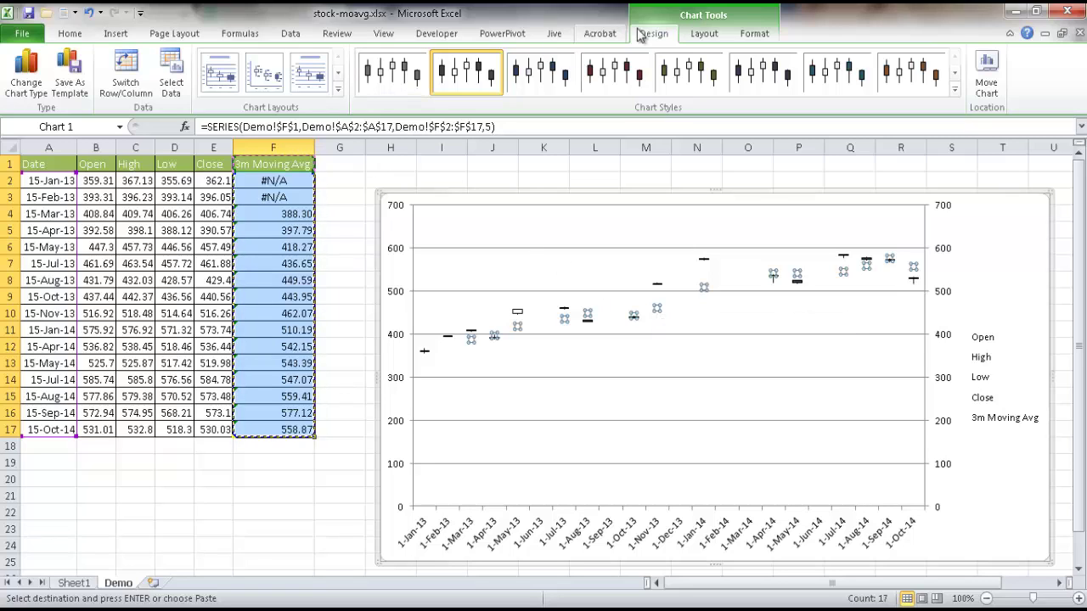
Set the 3m Moving Avg series' Plot Series On option back to Primary Axis
click(704, 33)
click(51, 73)
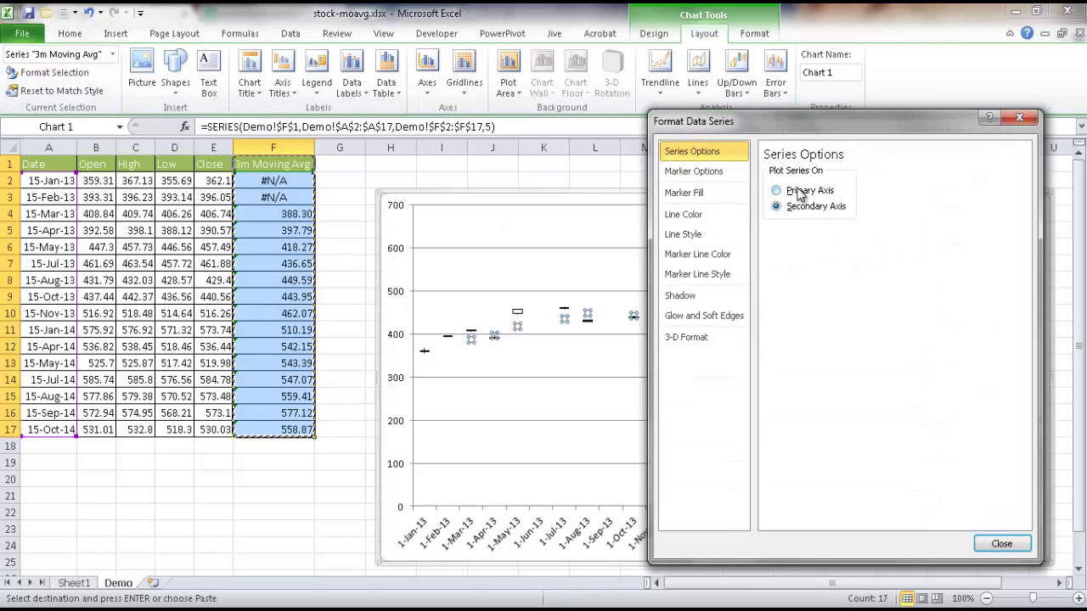
click(777, 190)
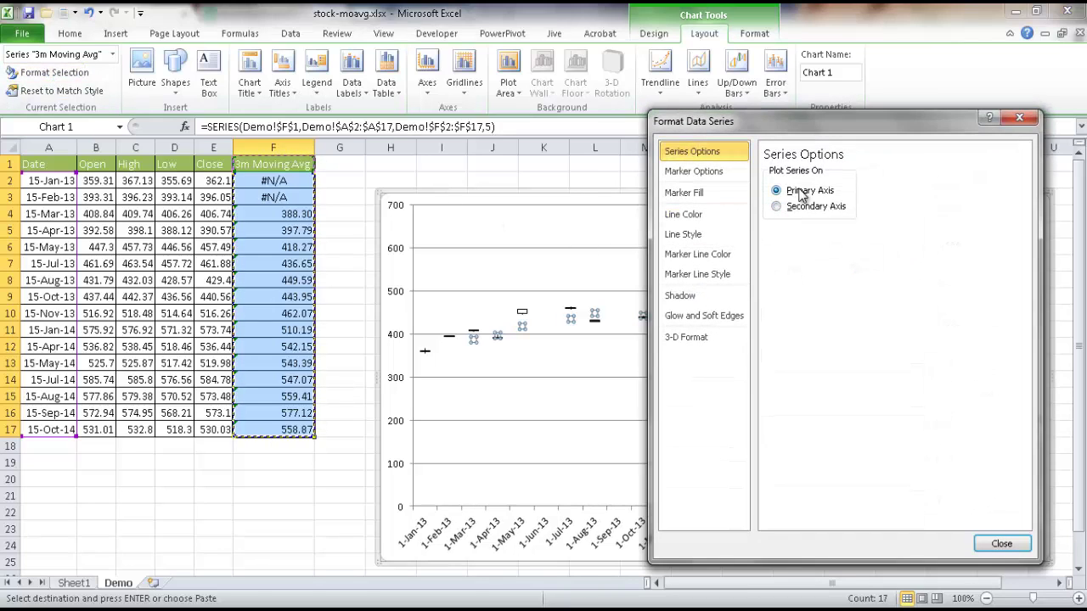
click(1002, 544)
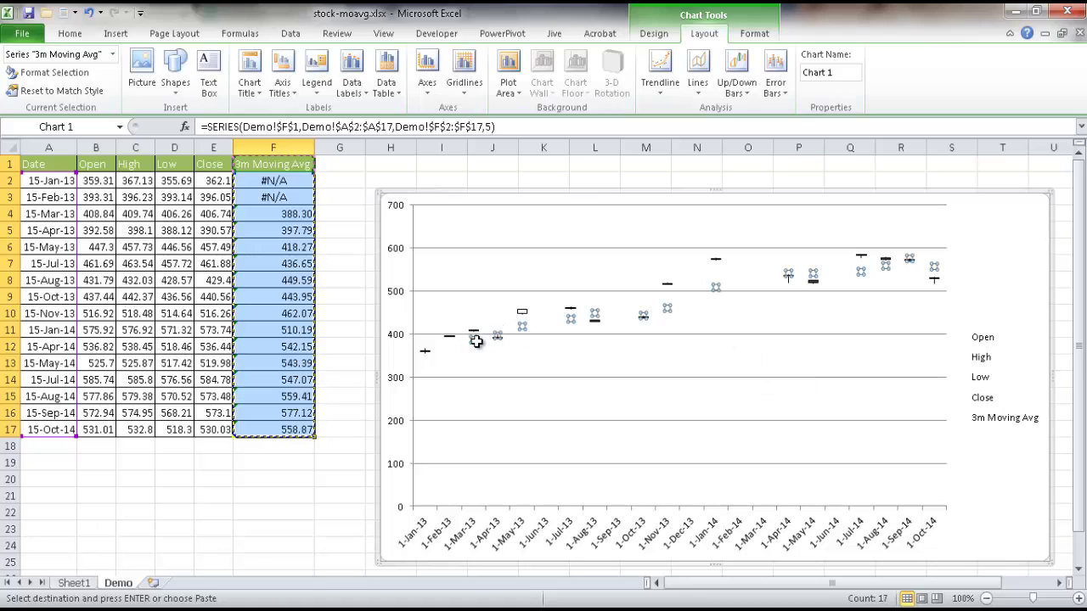
mouse_move(476, 340)
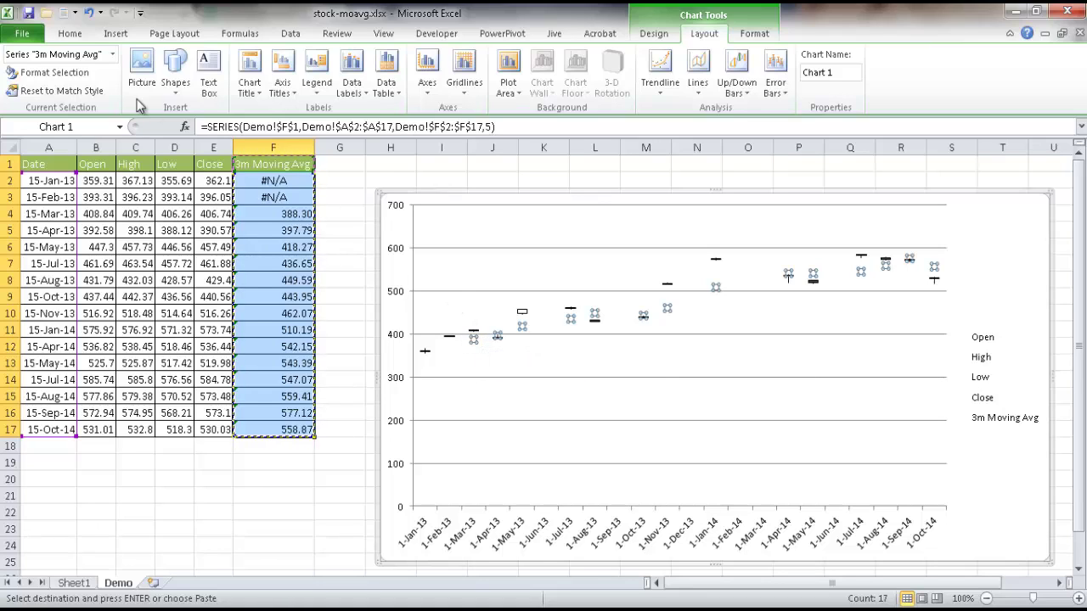
Give the 3m Moving Avg series built-in triangle markers and a solid connecting line
click(76, 74)
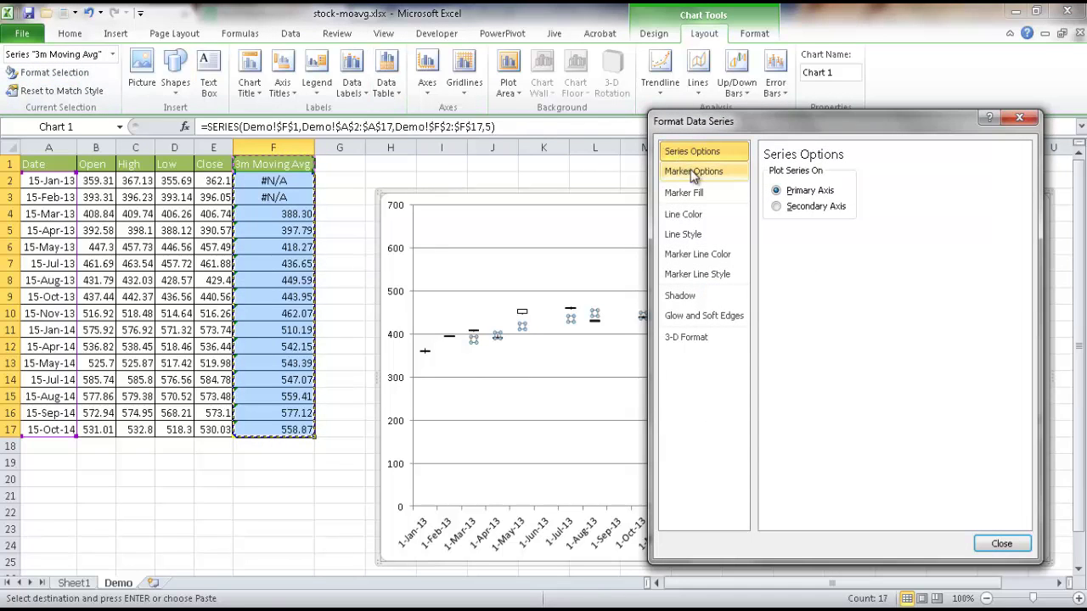
click(693, 173)
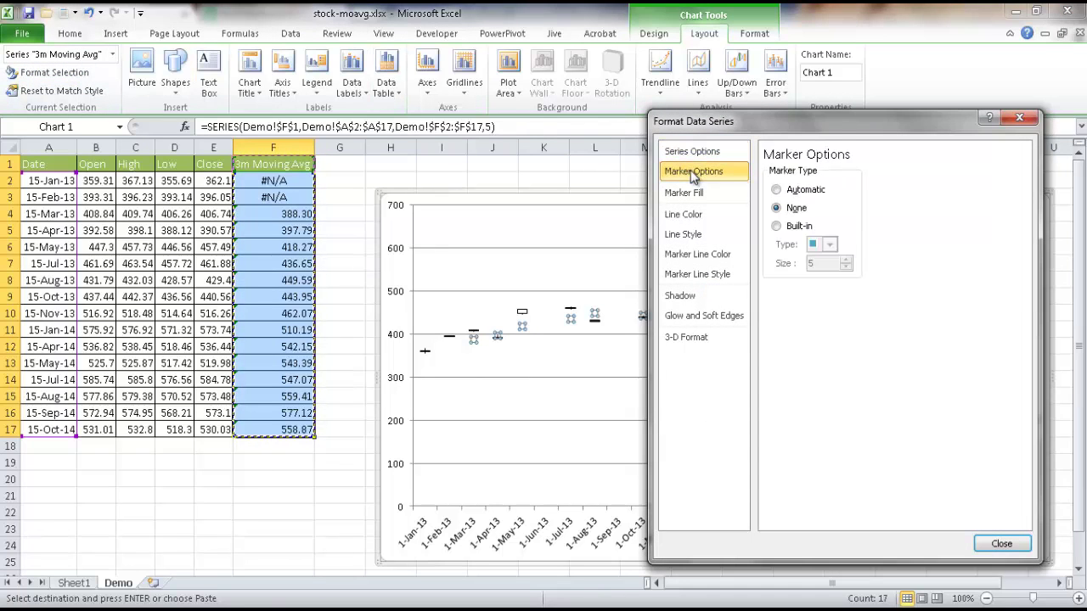
click(777, 226)
click(829, 245)
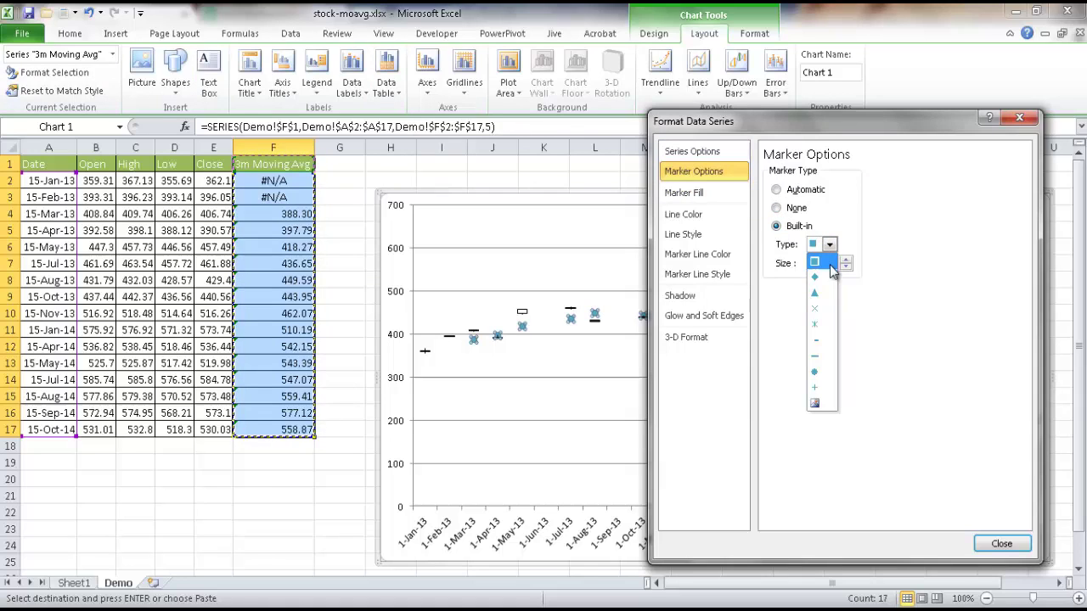
click(825, 293)
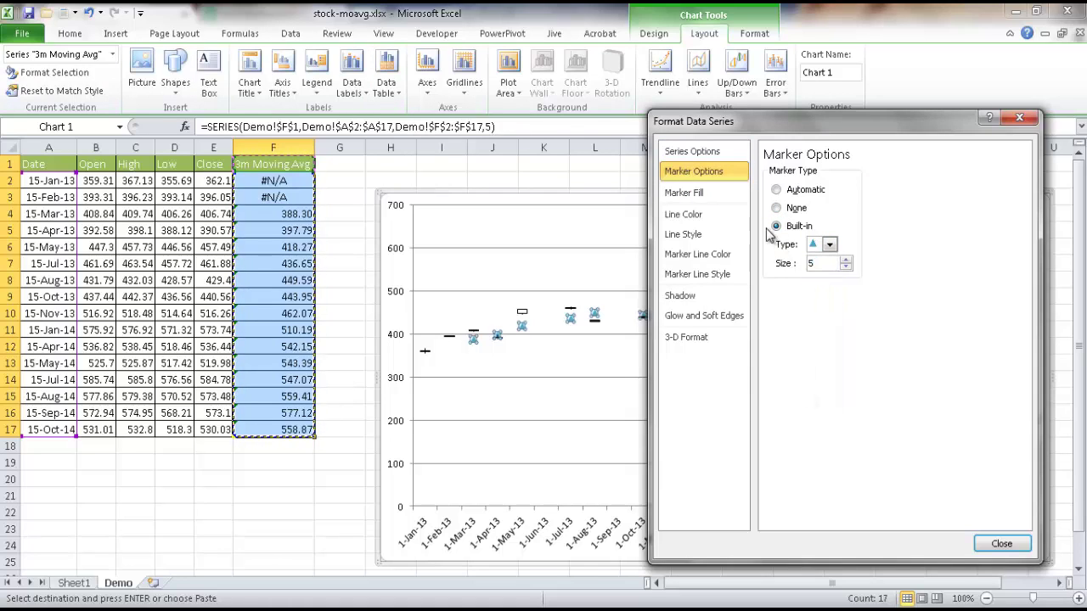
click(697, 213)
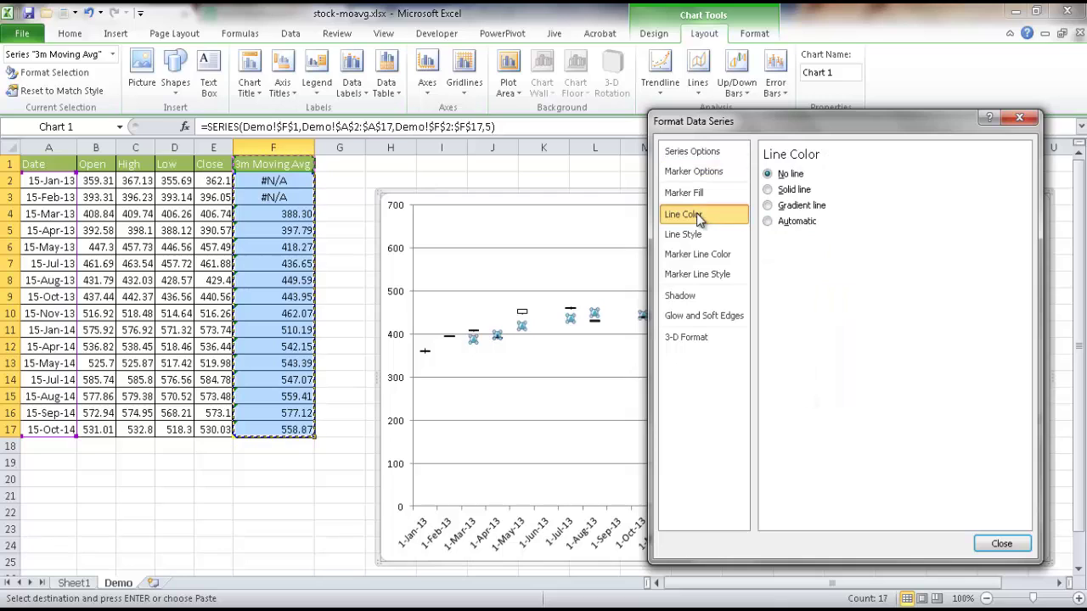
click(785, 192)
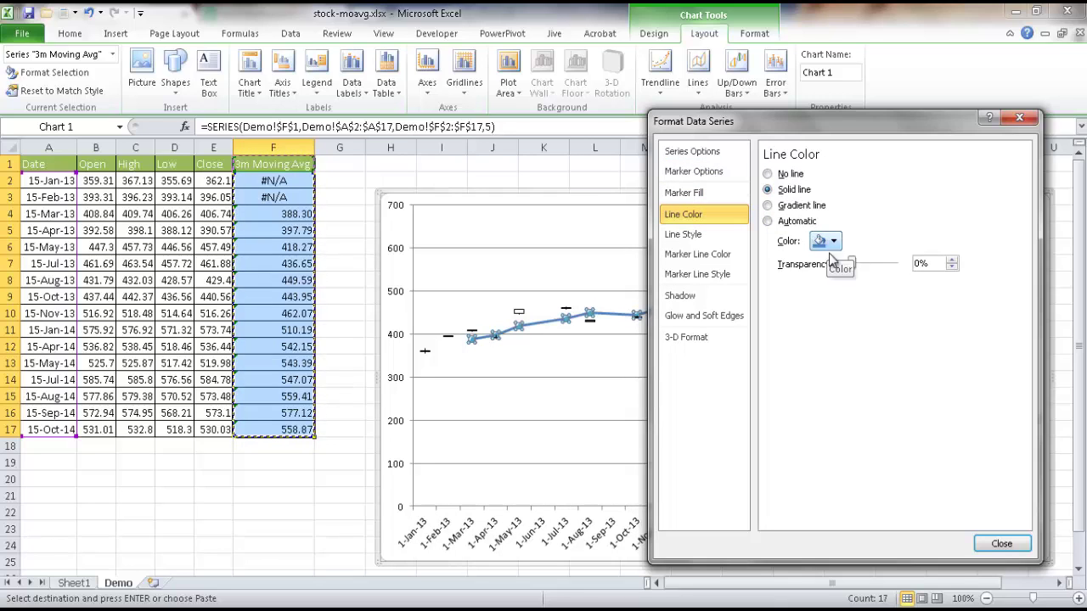
click(1000, 545)
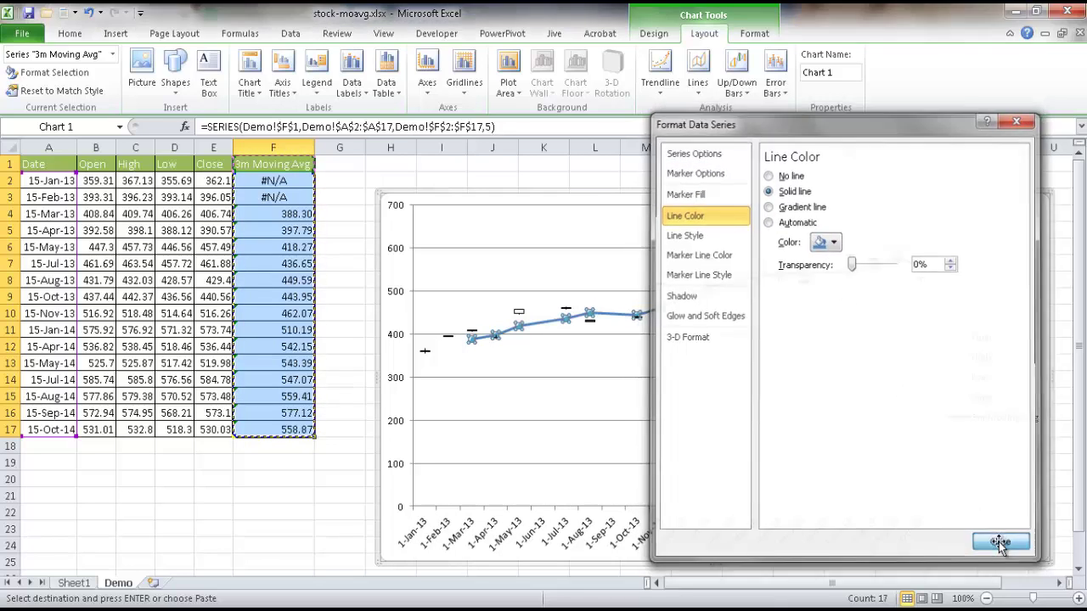
click(786, 464)
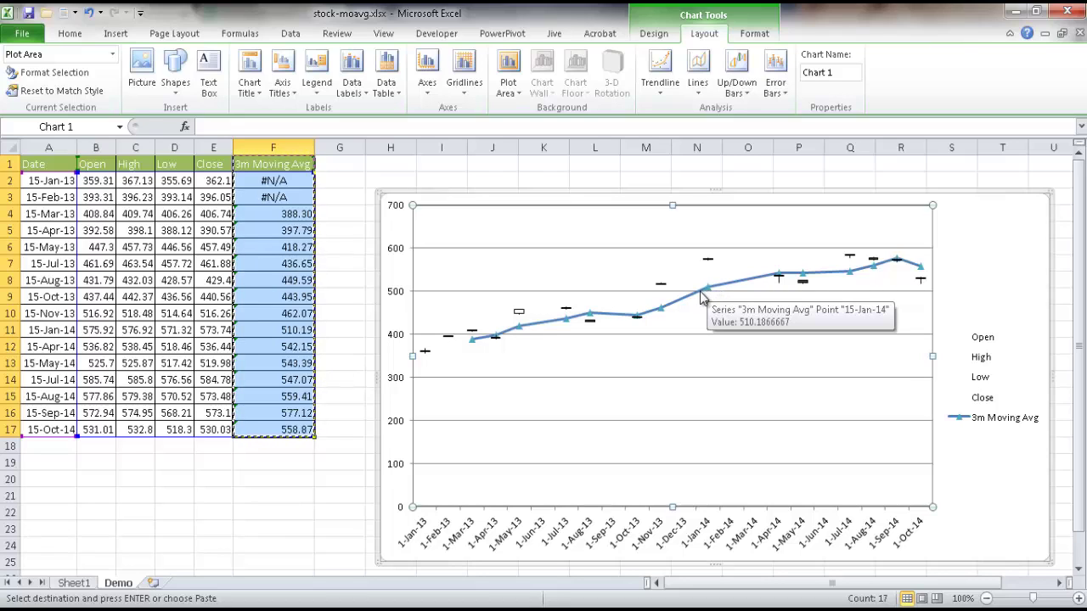
Show the chart legend at the bottom
click(873, 265)
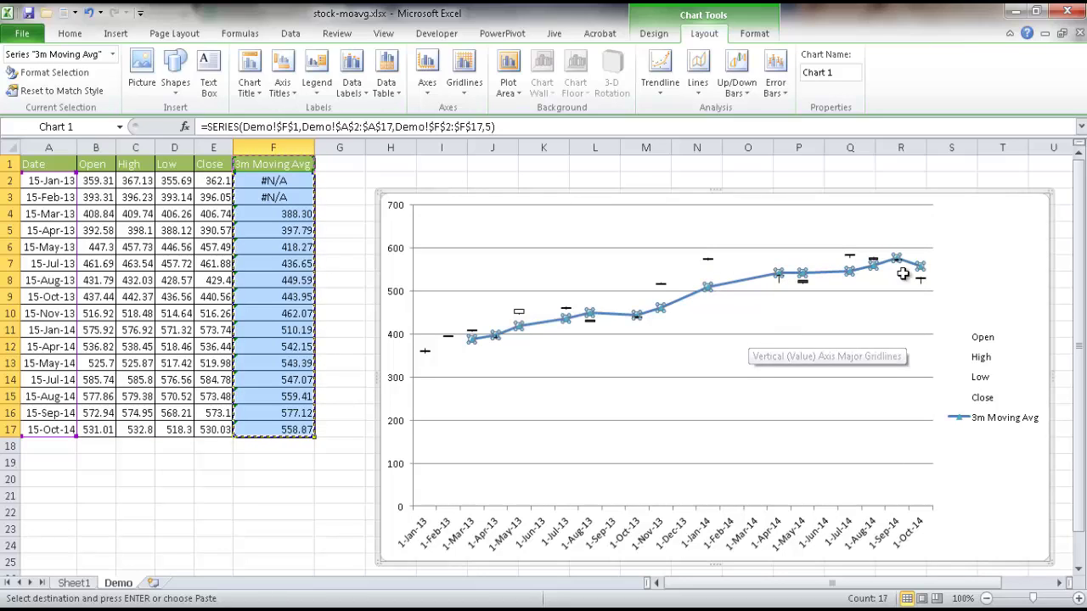
click(981, 264)
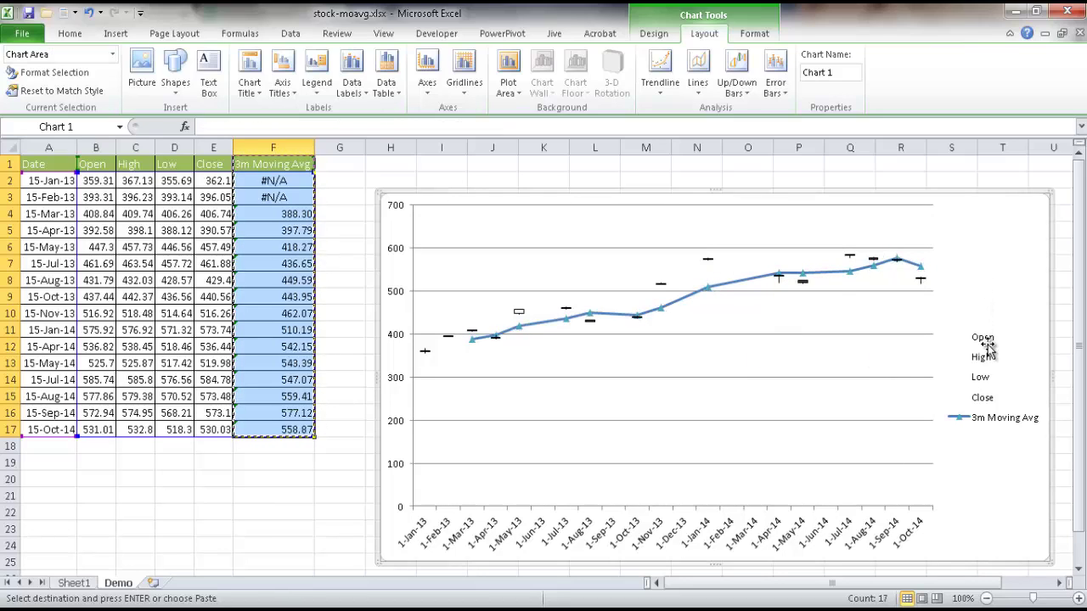
click(323, 89)
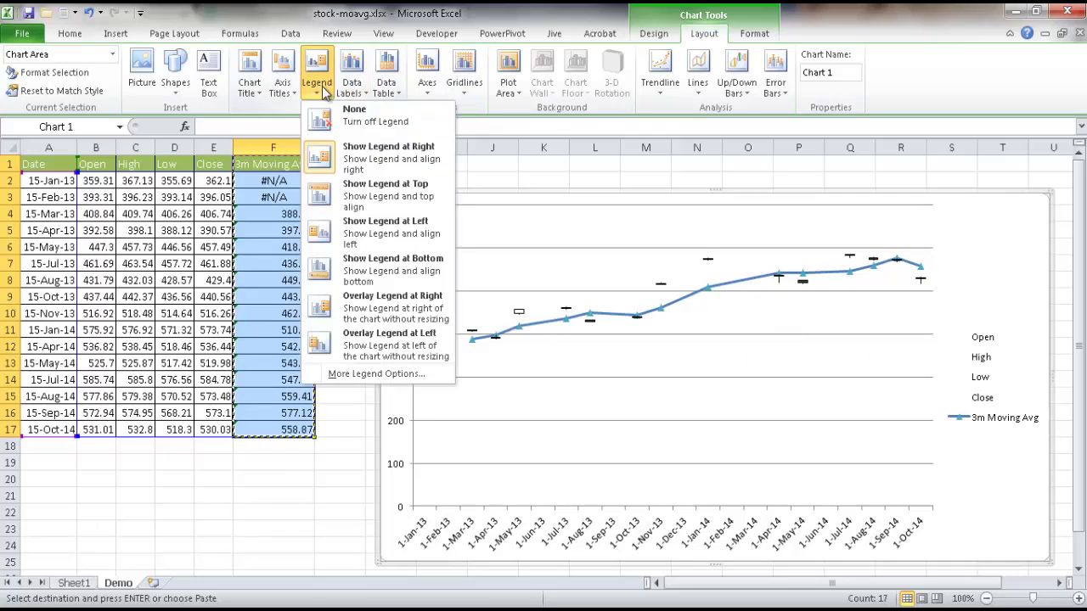
click(408, 265)
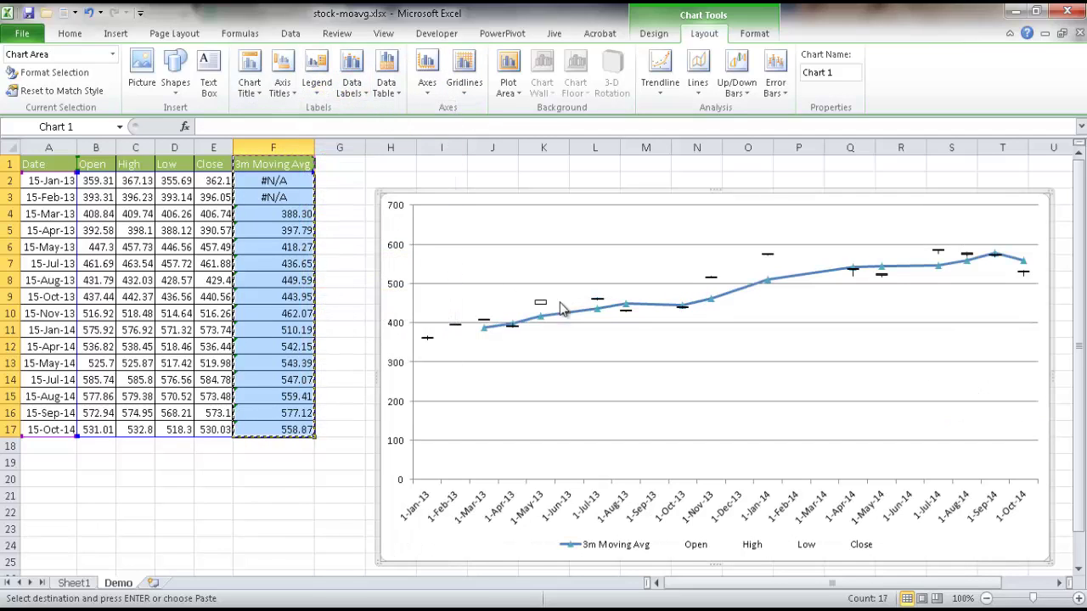
Add data labels to the 3m Moving Avg points, positioned above each marker
click(484, 331)
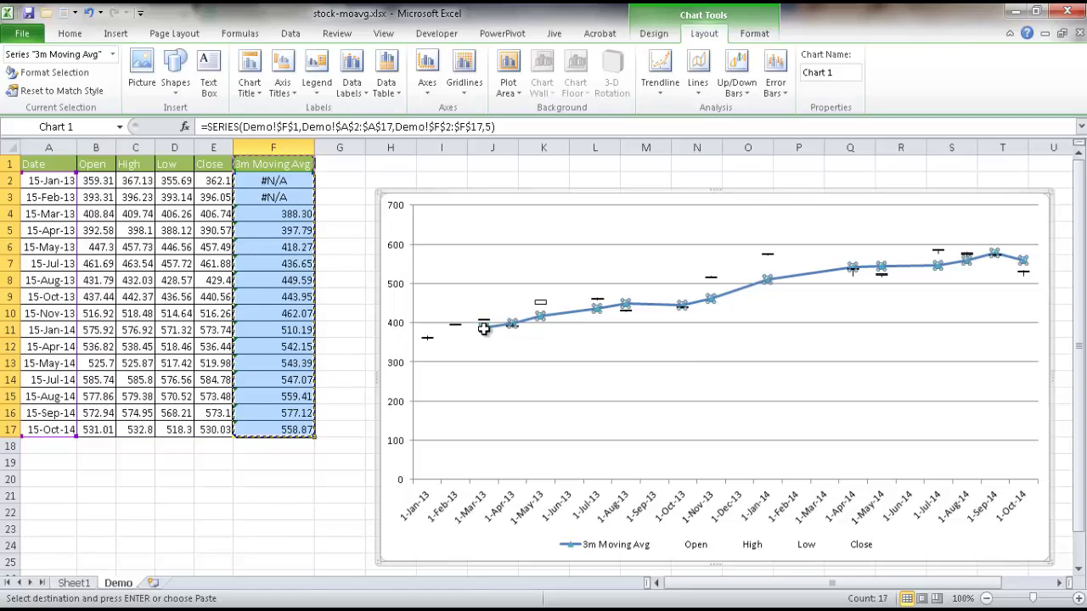
right_click(483, 329)
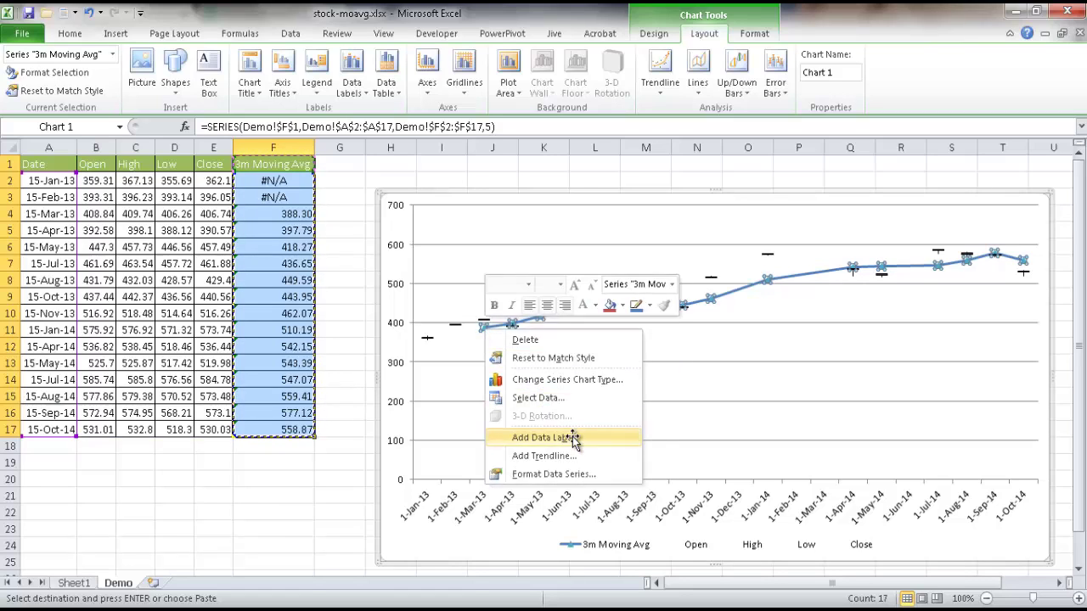
click(573, 440)
click(519, 331)
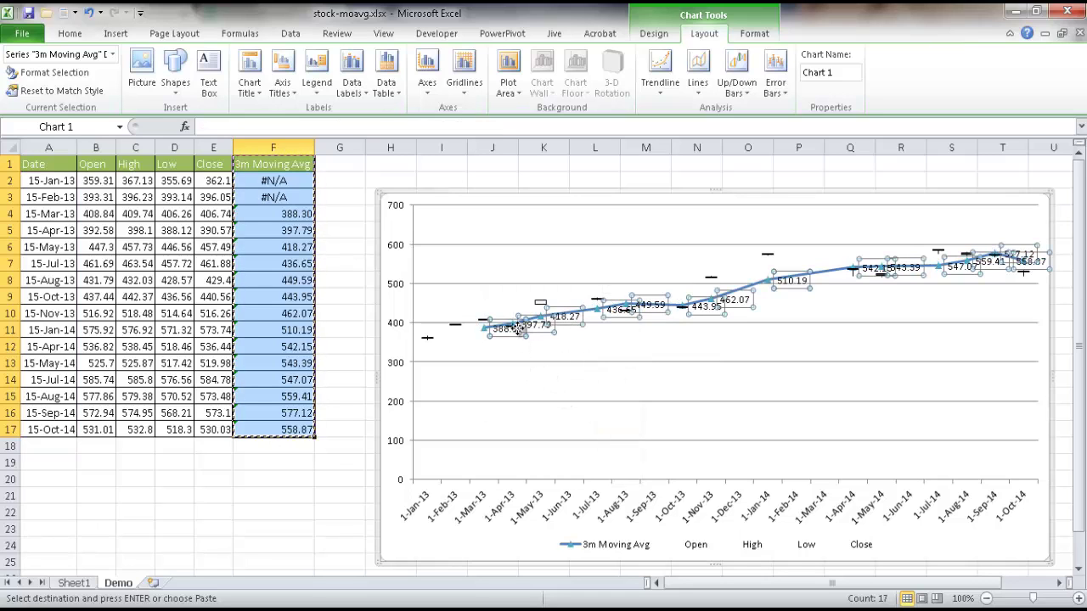
right_click(520, 331)
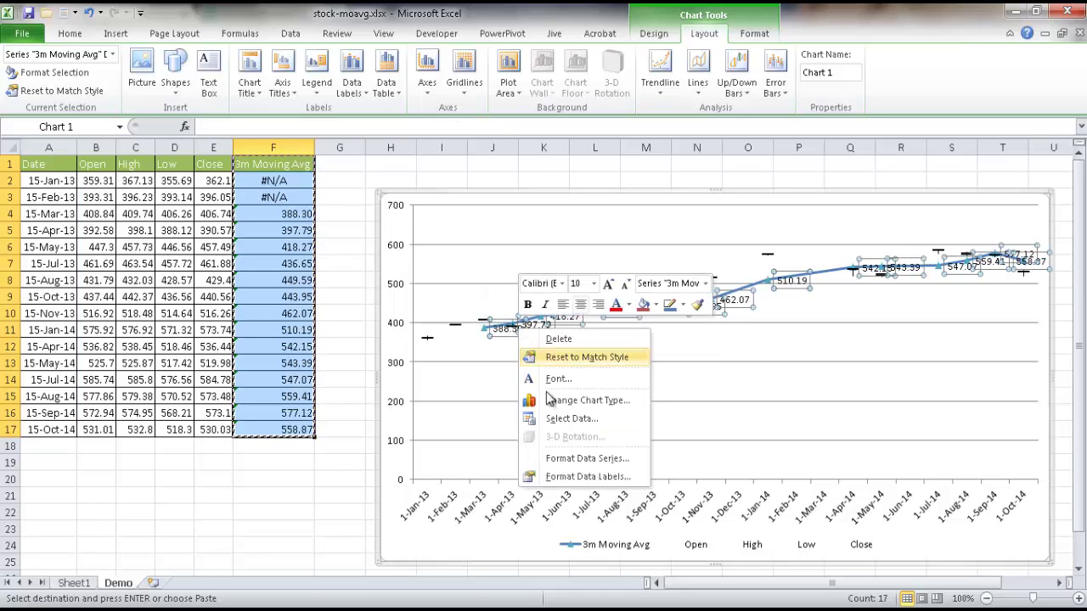
click(586, 476)
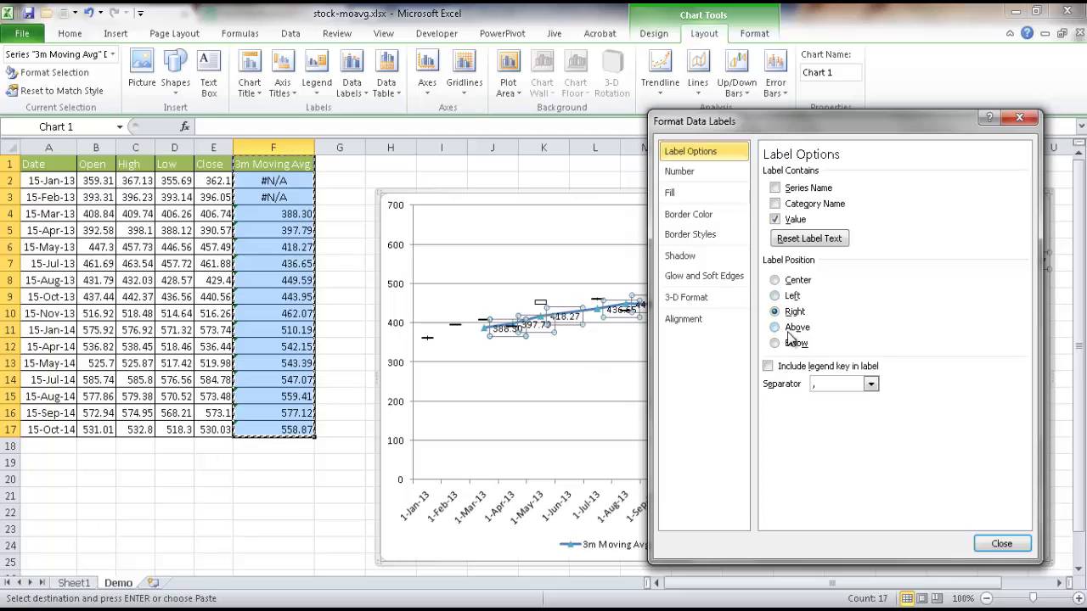
click(788, 329)
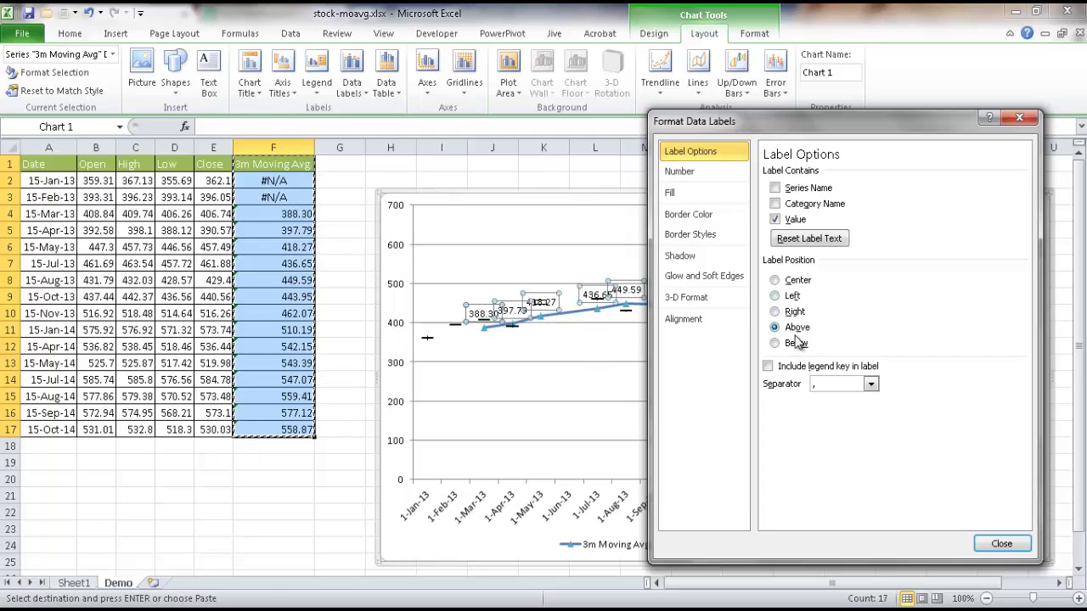
click(1002, 543)
click(907, 415)
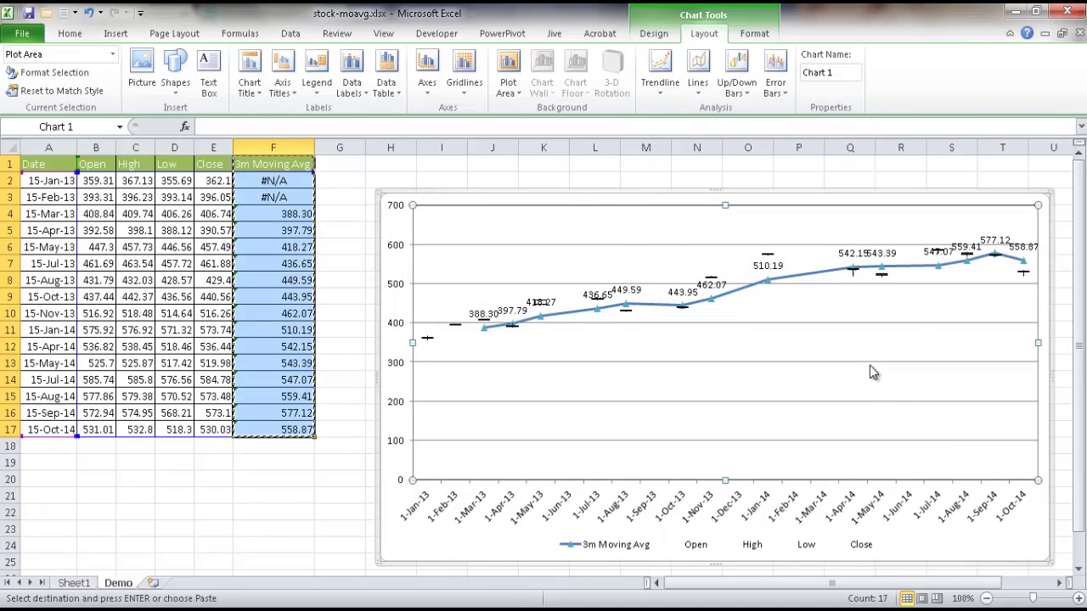
click(870, 364)
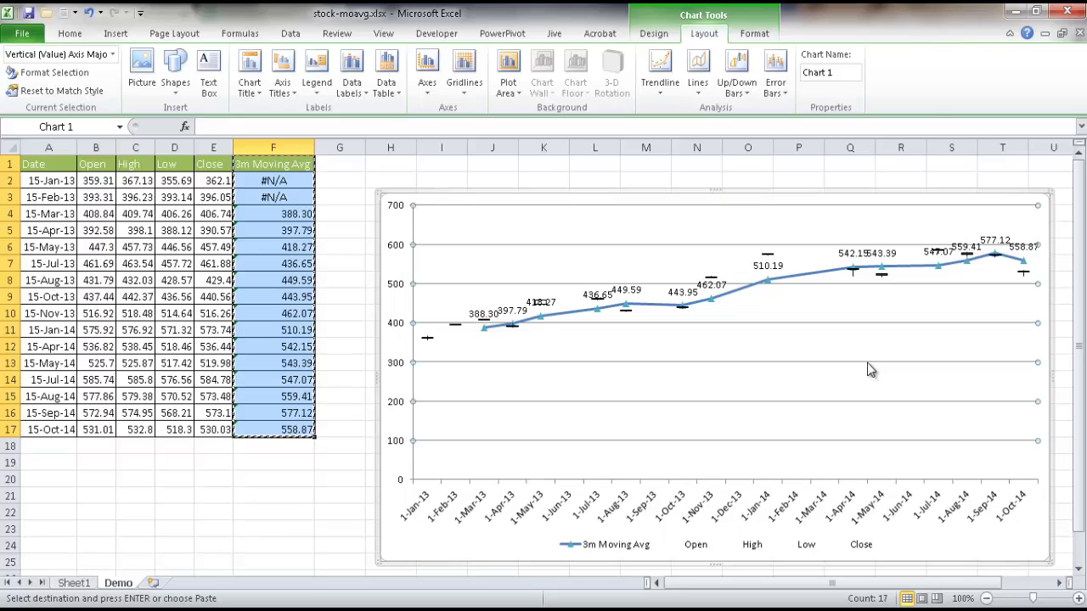
Delete the chart's horizontal gridlines
click(890, 369)
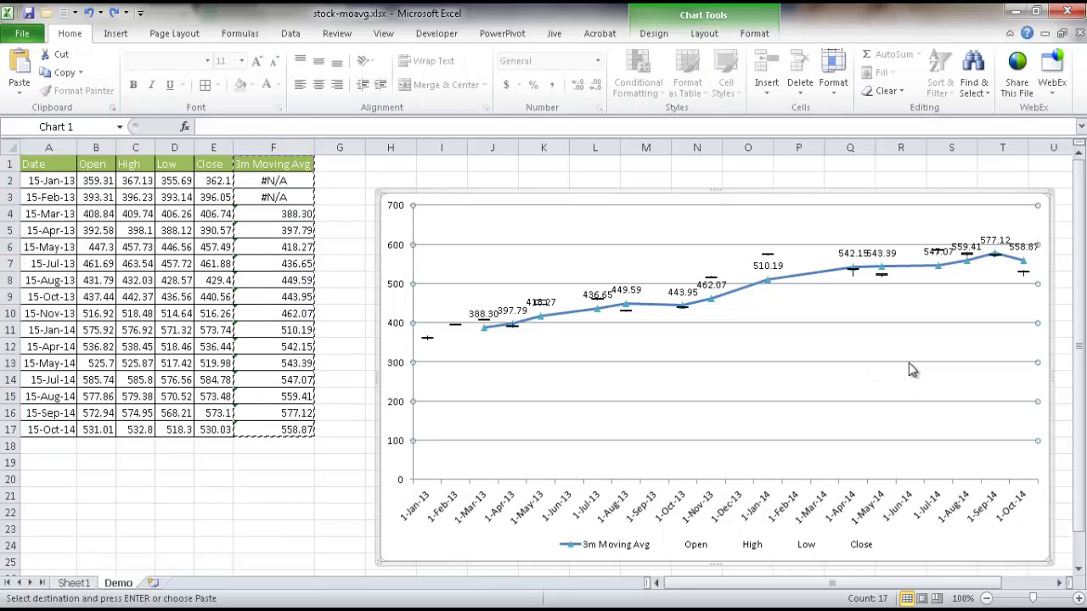
click(919, 373)
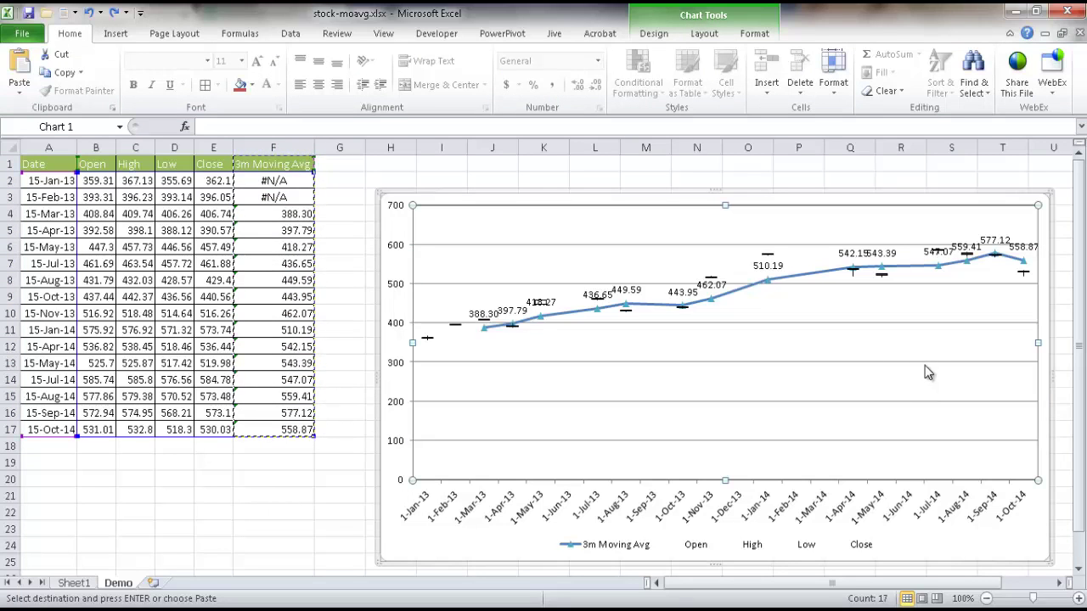
click(924, 364)
key(Delete)
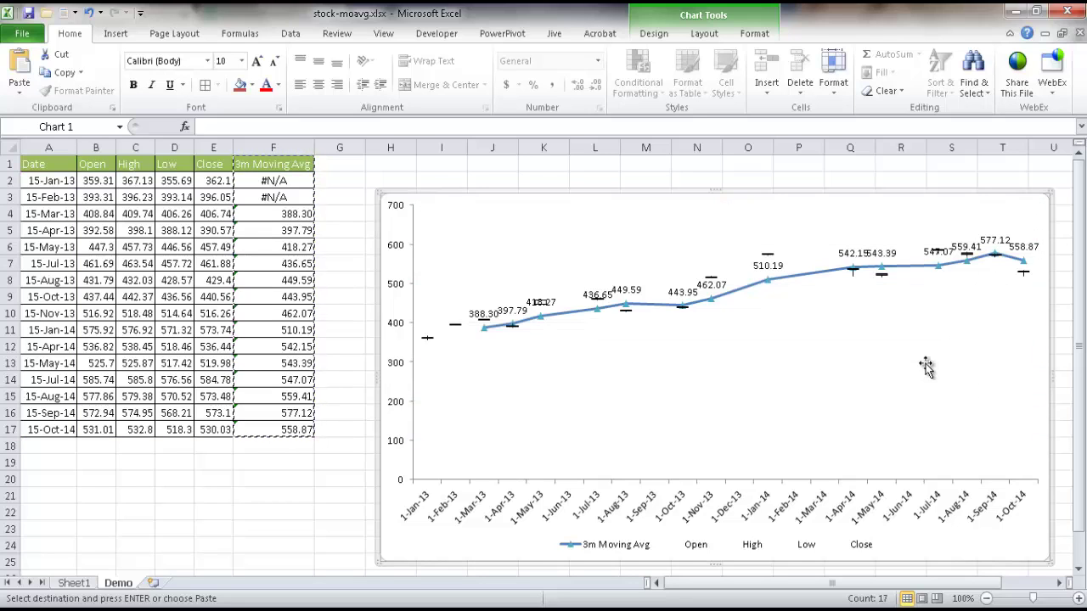
Add an above-chart title reading 'Google Stock w/ 3m Moving Average'
click(699, 33)
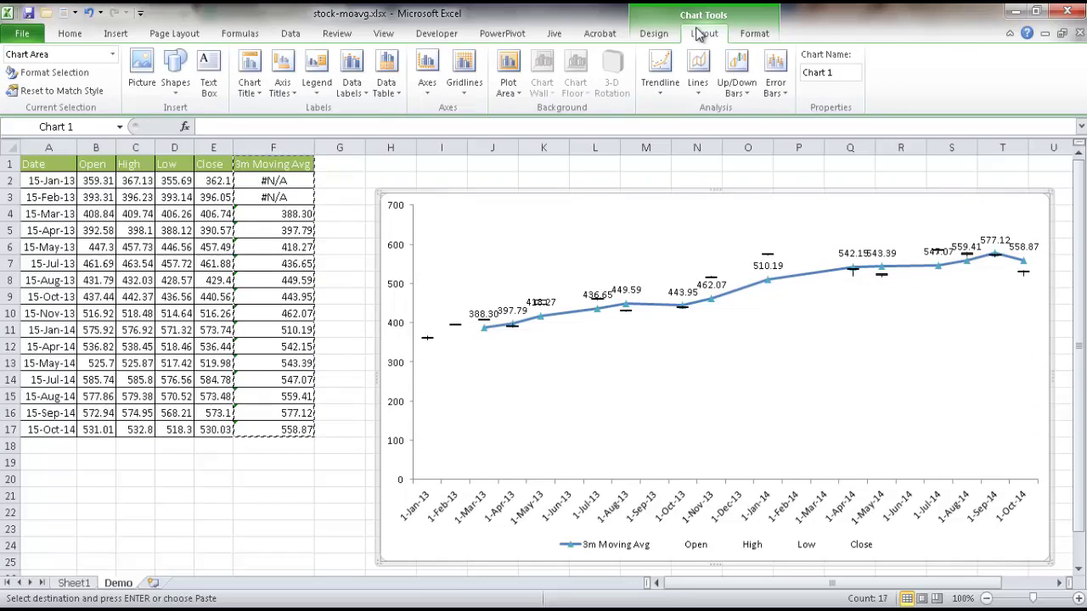
click(249, 80)
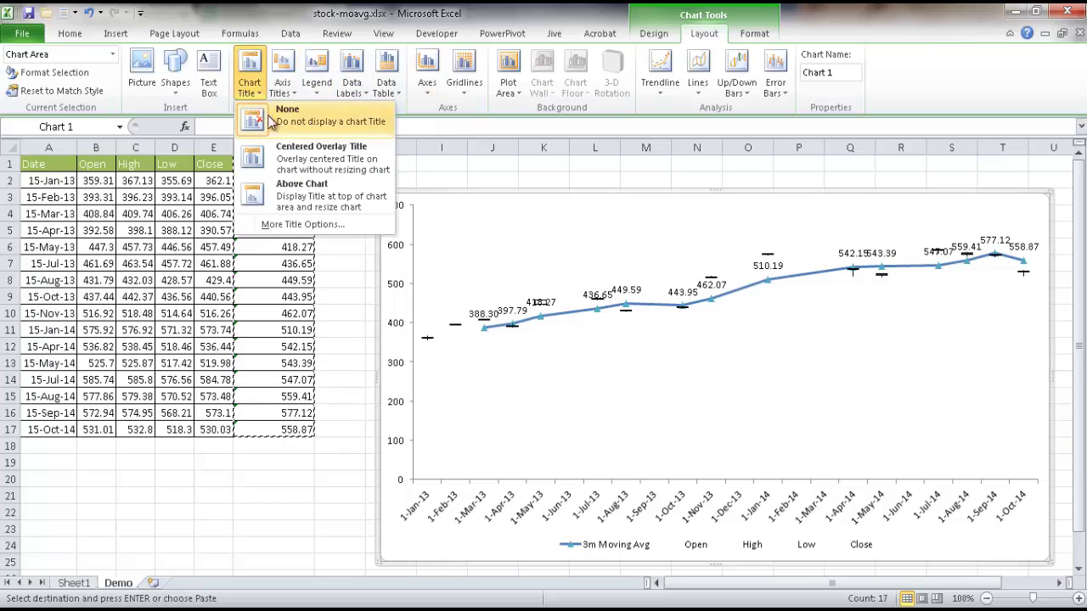
click(316, 192)
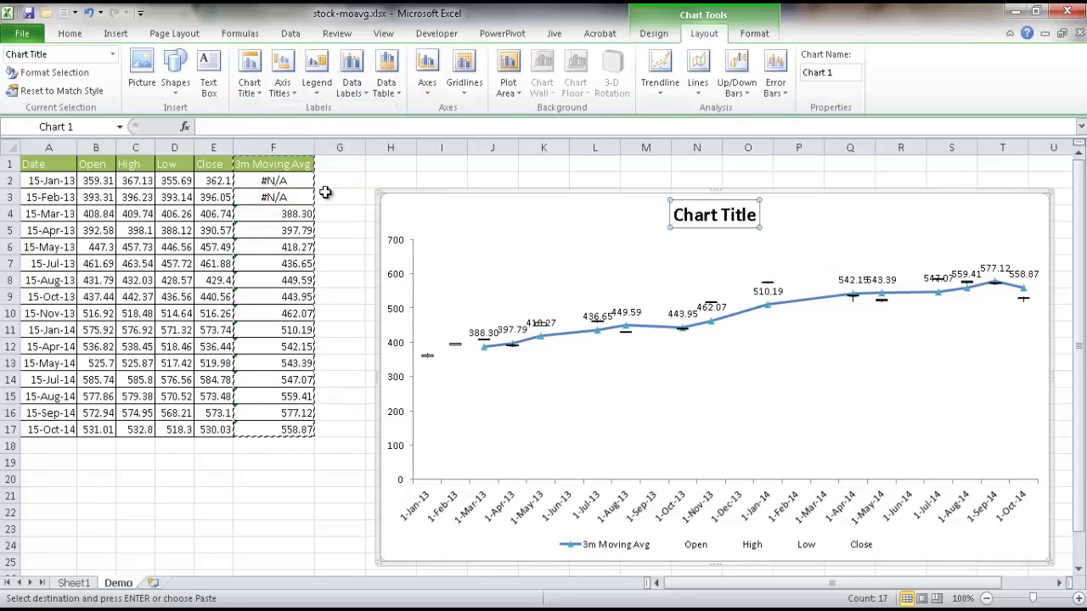
click(329, 125)
text(Google Stock w/ 3m Moving A)
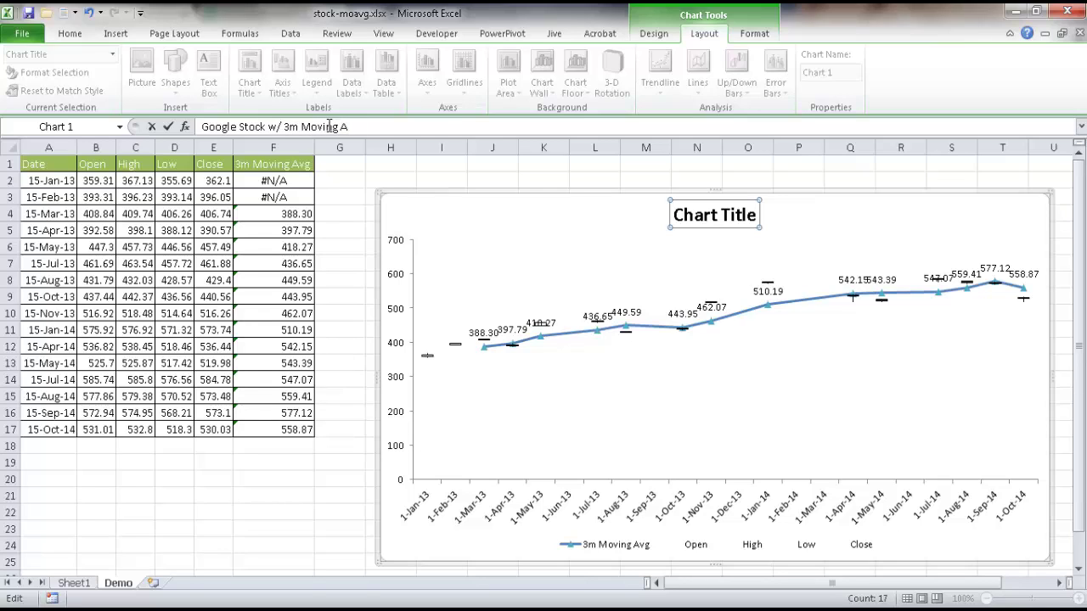
key(Return)
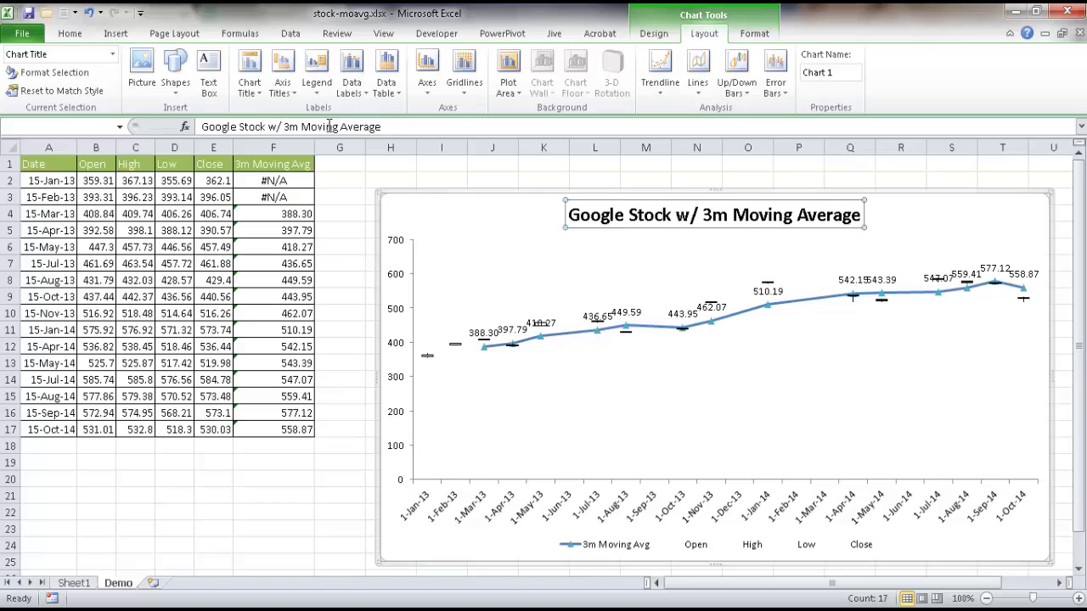
Delete the 3m Moving Avg data labels, then deselect the chart
click(584, 392)
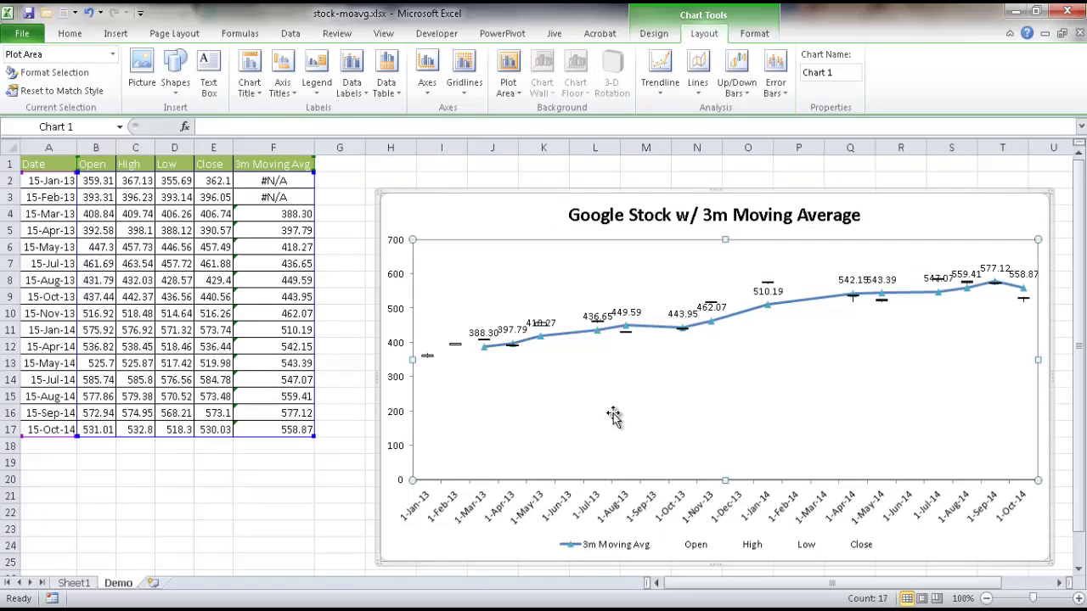
click(326, 512)
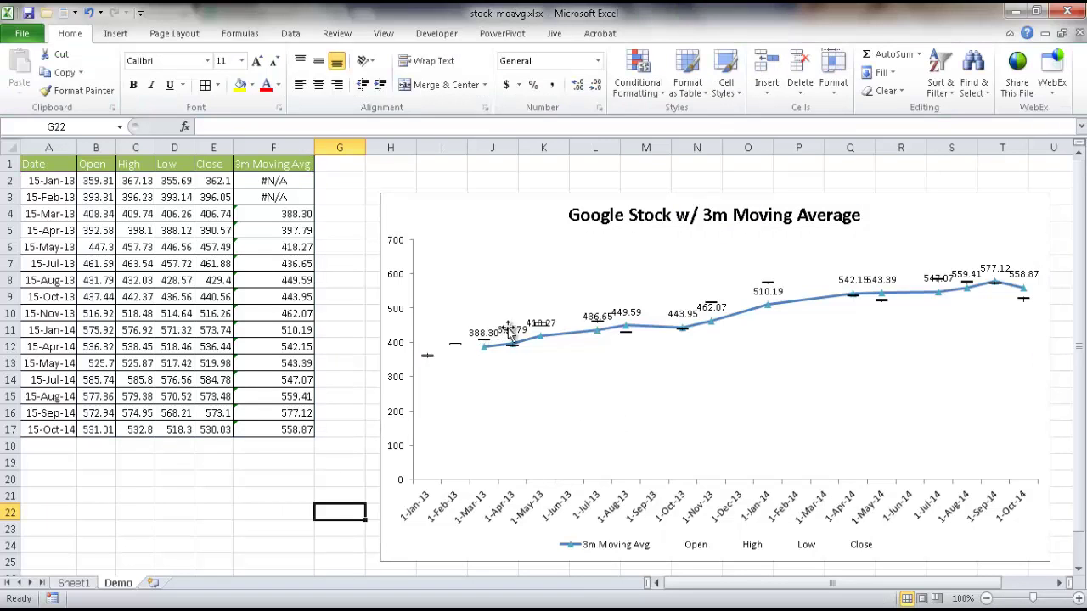
click(490, 338)
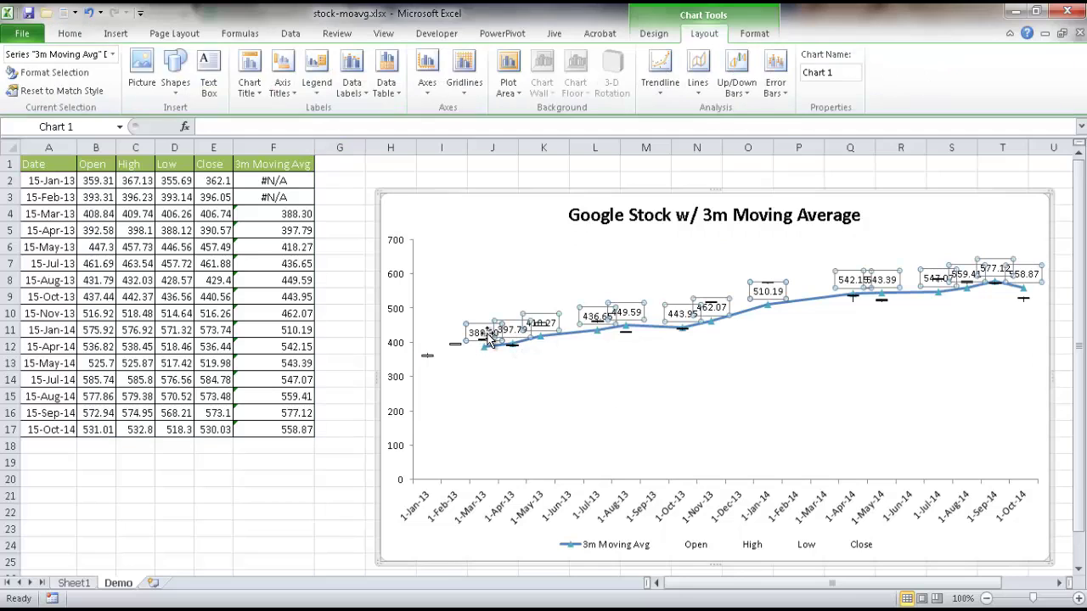
key(Delete)
click(502, 384)
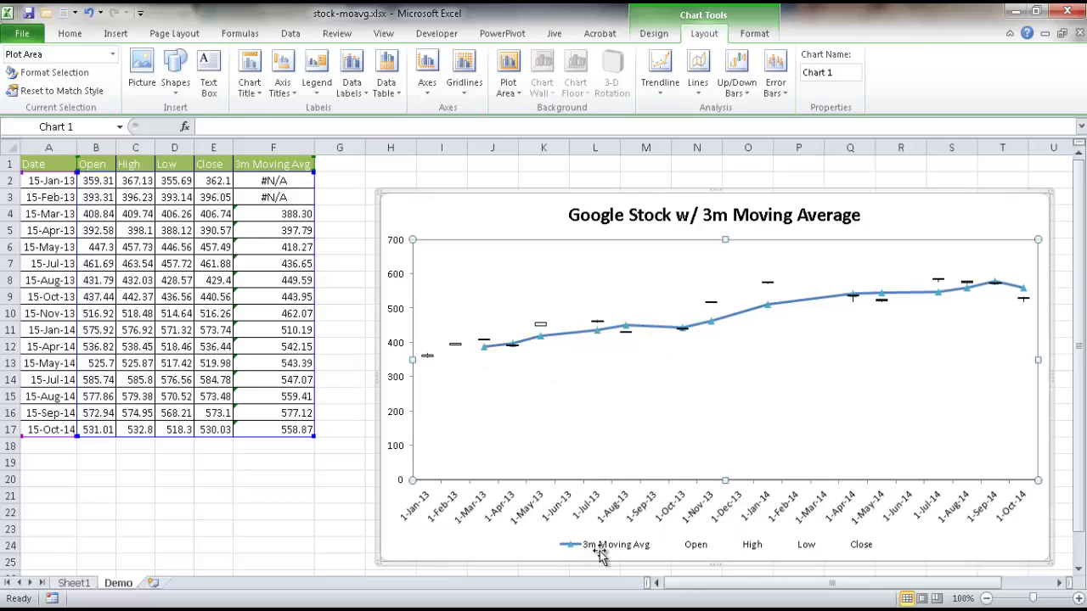
click(322, 541)
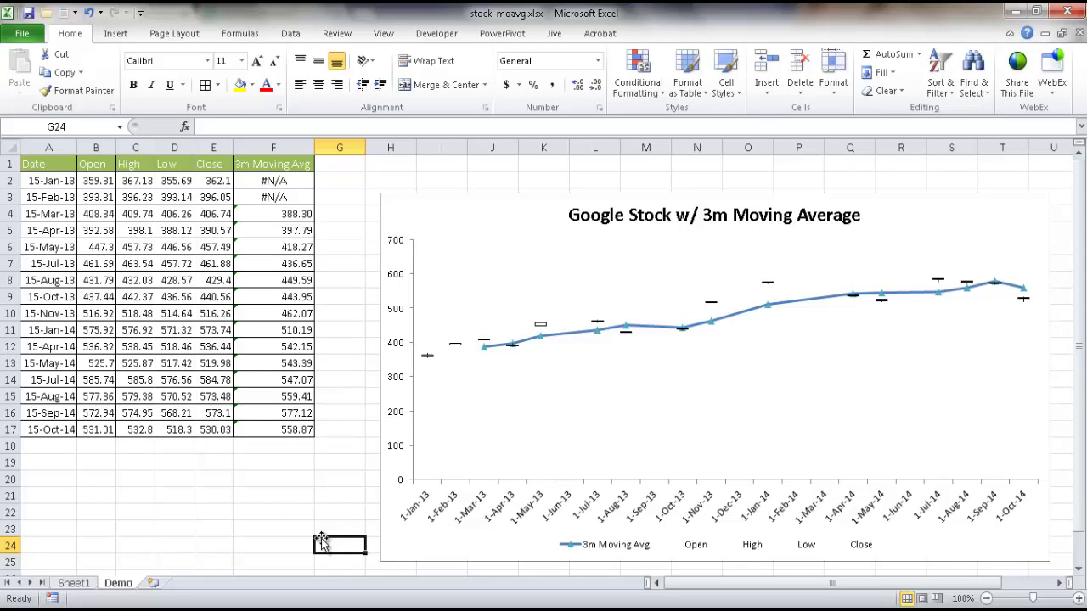